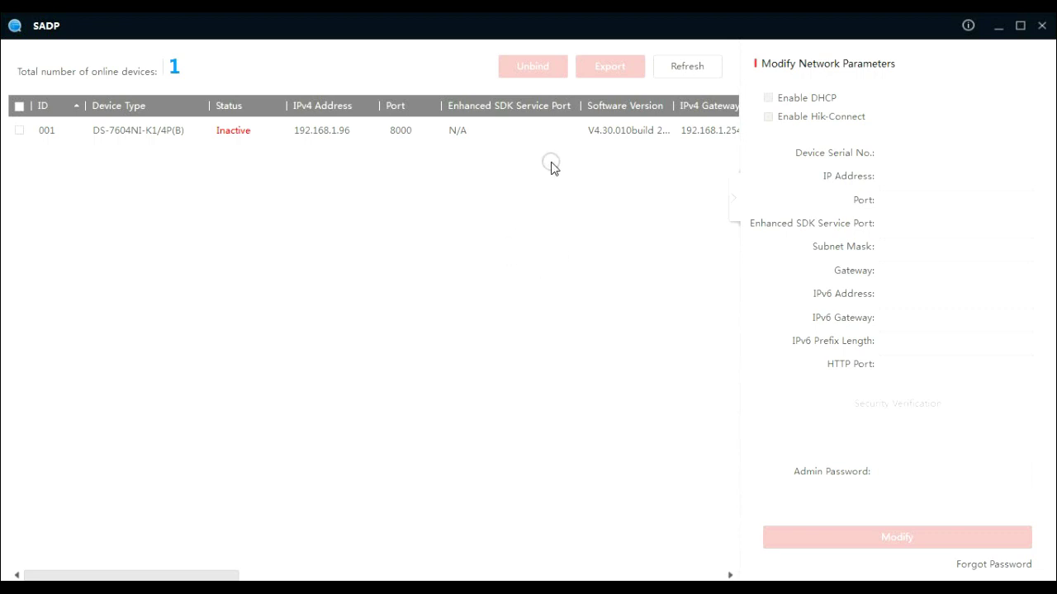
Tick the inactive NVR 001, then enter the new password, its confirmation and the channel password.
{"action": "left_click", "coordinate": [489, 140]}
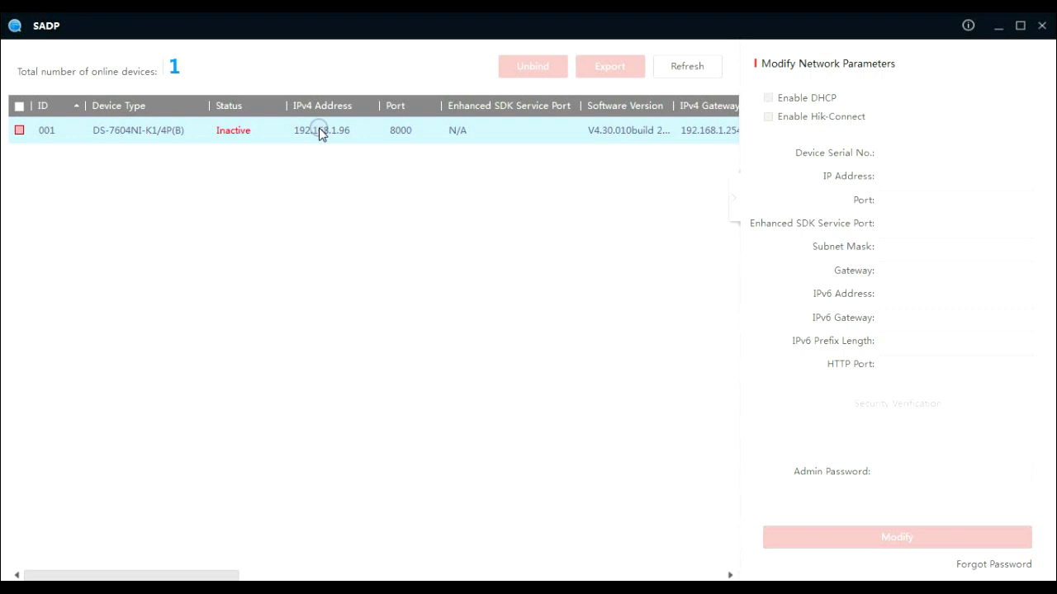
{"action": "left_click", "coordinate": [19, 131]}
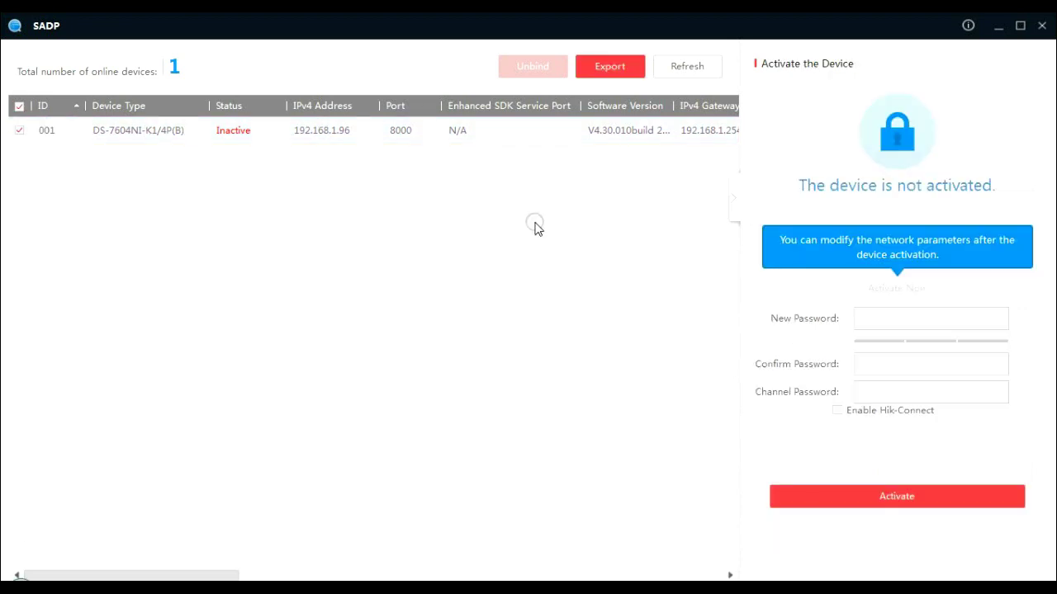
{"action": "left_click", "coordinate": [913, 322]}
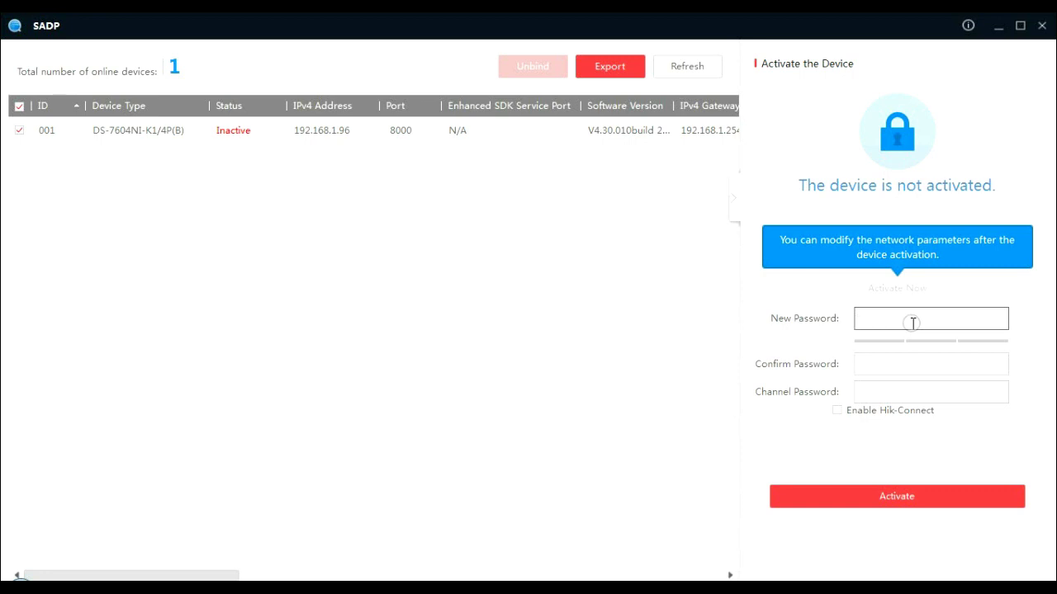
{"action": "type", "text": "abcdefgh"}
{"action": "left_click", "coordinate": [906, 368]}
{"action": "type", "text": "abcd"}
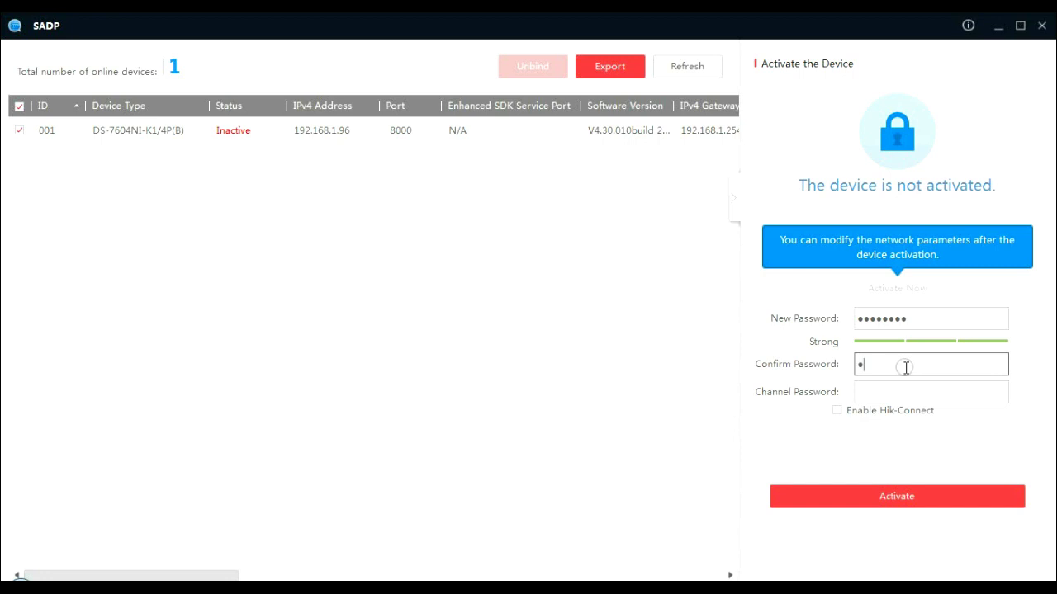
{"action": "type", "text": "efgh"}
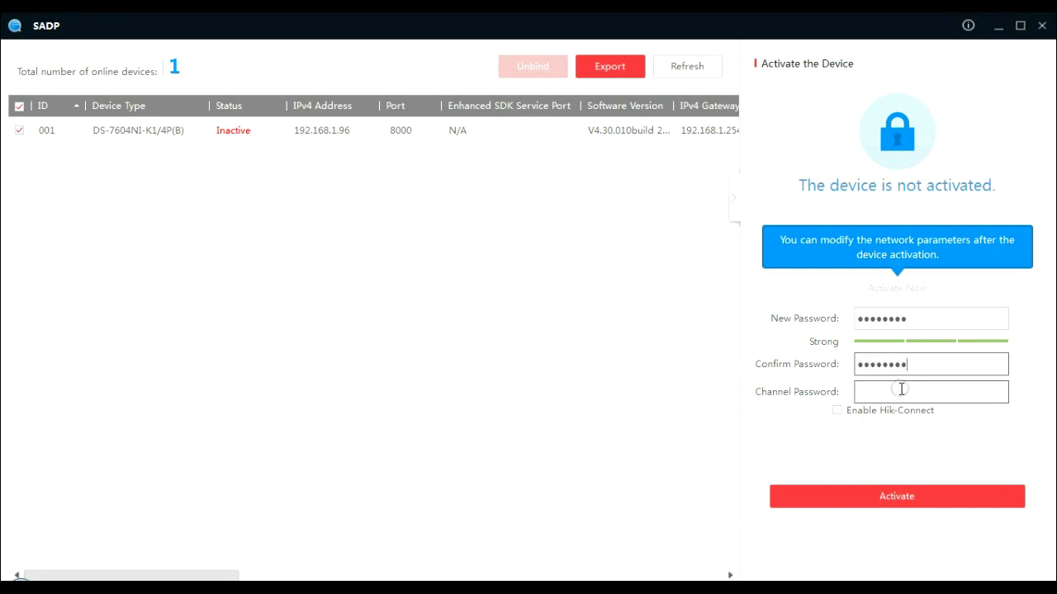
{"action": "left_click", "coordinate": [900, 392]}
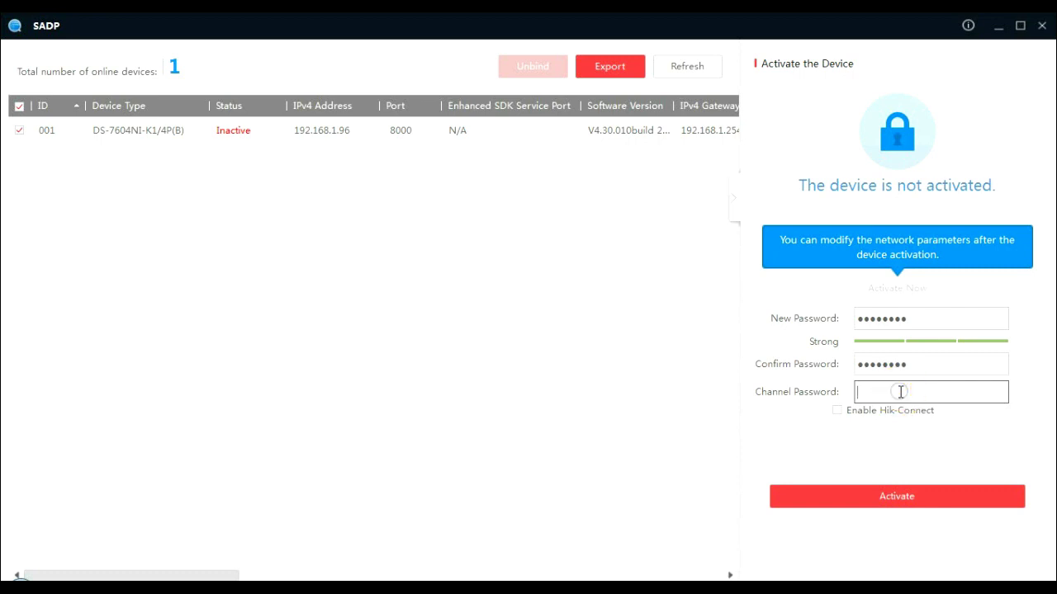
{"action": "type", "text": "abcdefgh"}
Activate the NVR, then look through the GUID and Security Question recovery modes.
{"action": "left_click", "coordinate": [899, 498]}
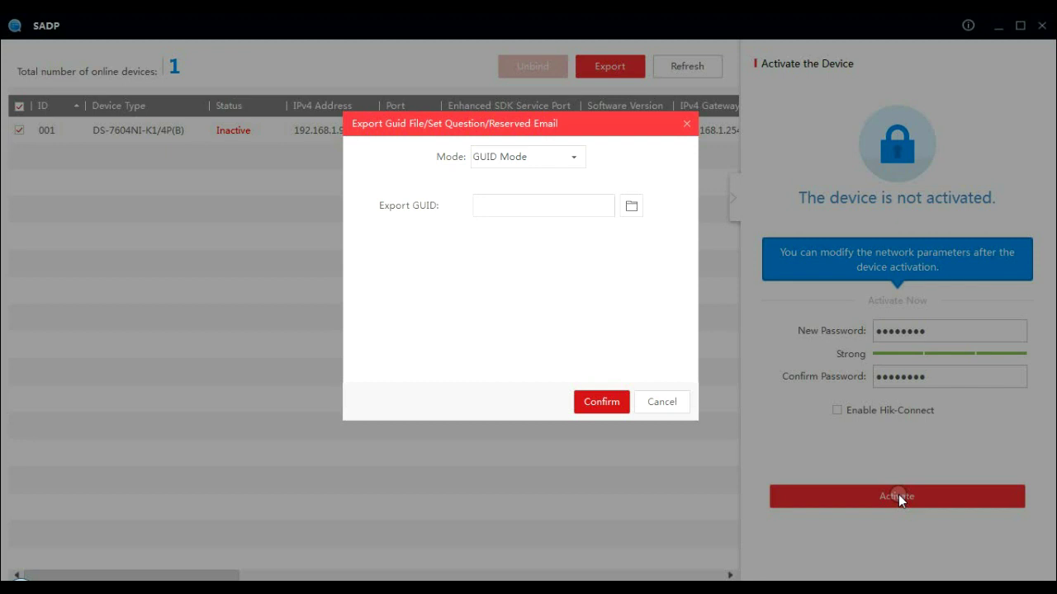
{"action": "left_click", "coordinate": [574, 158]}
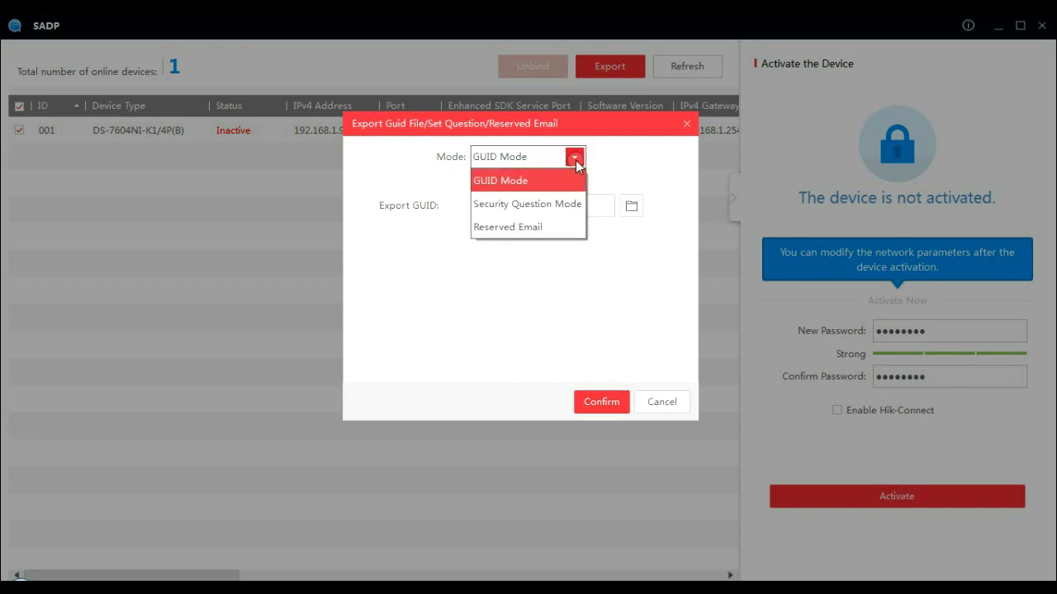
{"action": "left_click", "coordinate": [566, 180]}
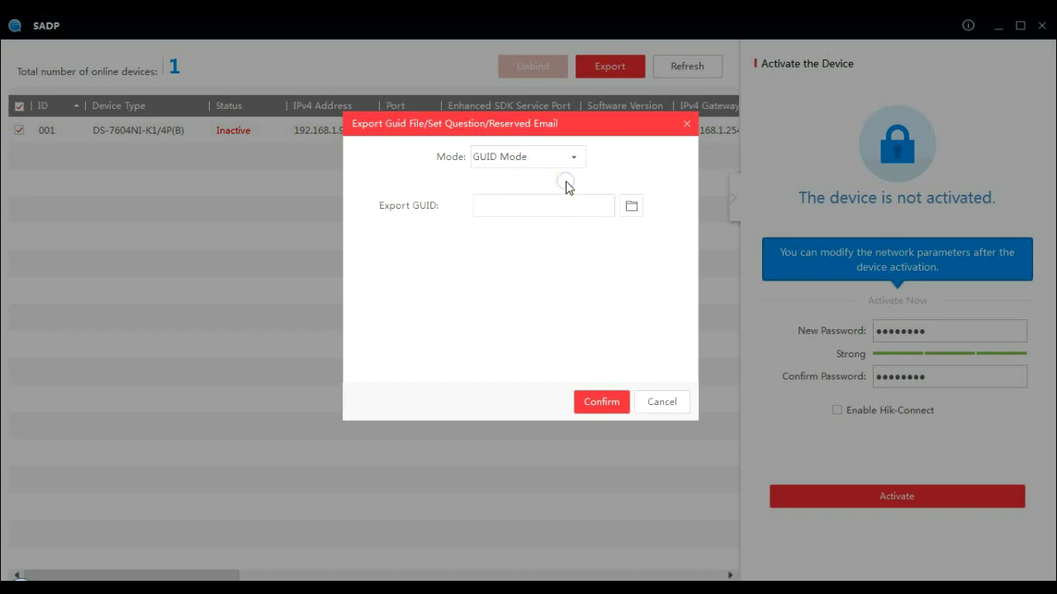
{"action": "left_click", "coordinate": [573, 157]}
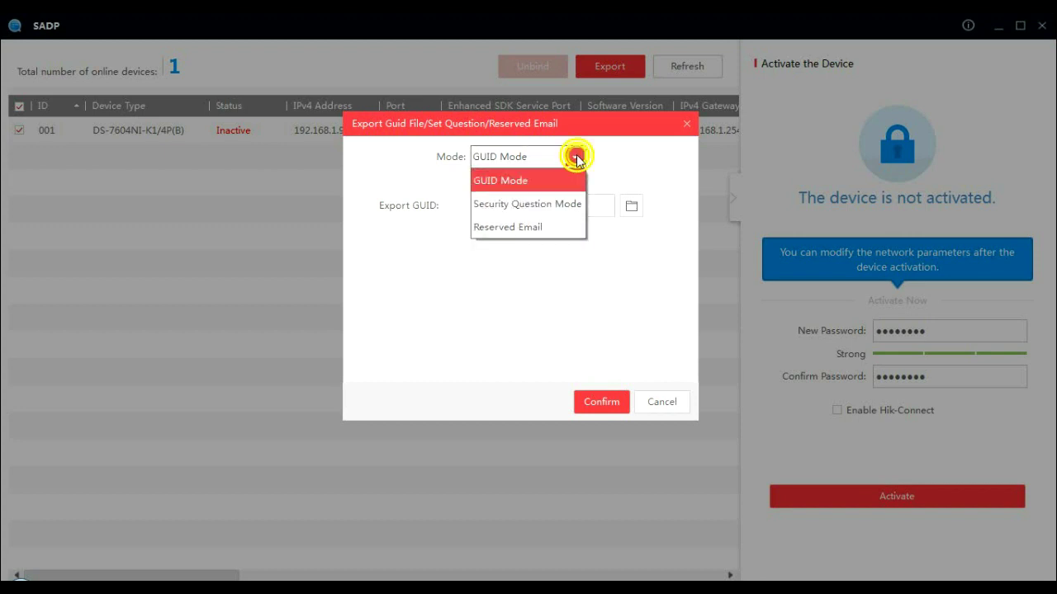
{"action": "left_click", "coordinate": [564, 204]}
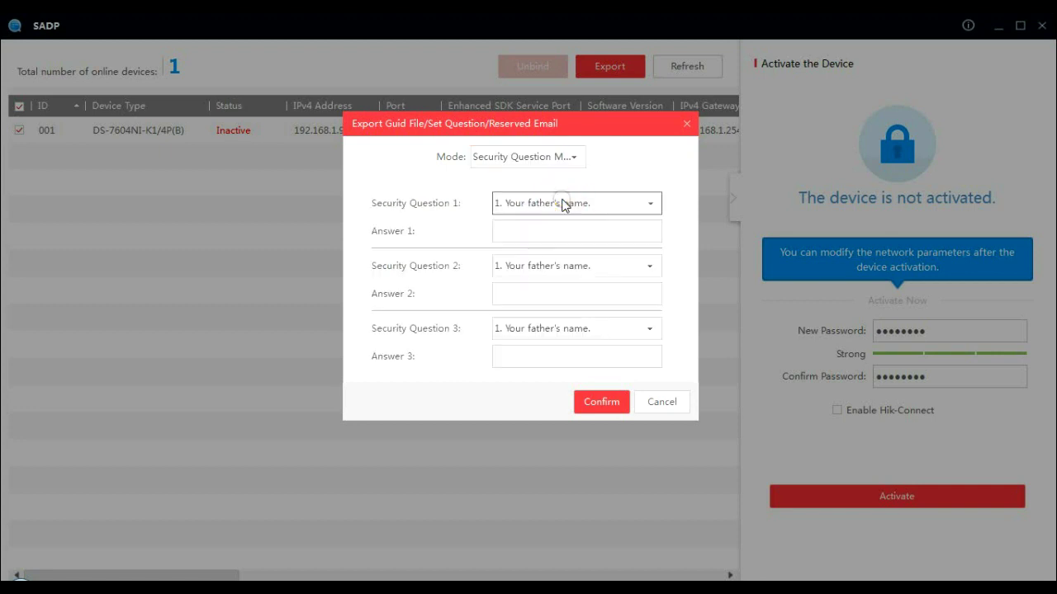
Choose Reserved Email recovery, enter the reserved email address and confirm it.
{"action": "left_click", "coordinate": [573, 159]}
{"action": "left_click", "coordinate": [558, 223]}
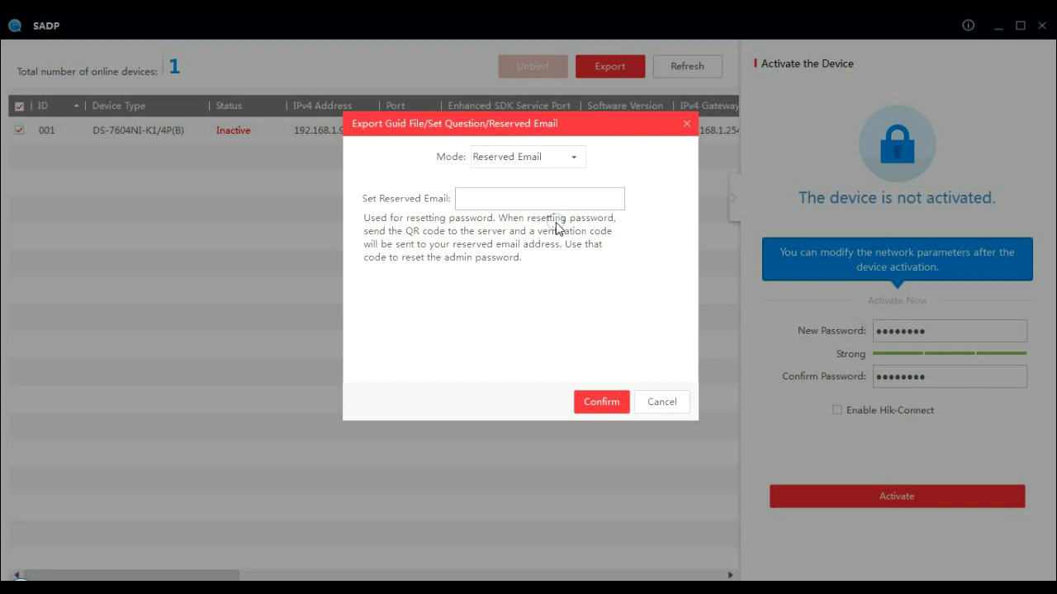
{"action": "left_click", "coordinate": [551, 200]}
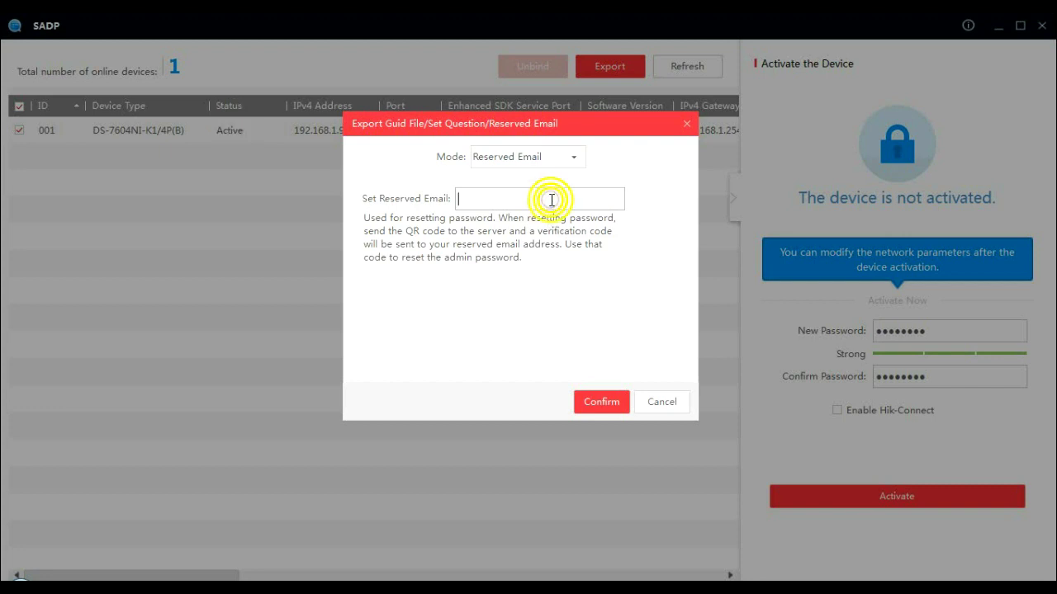
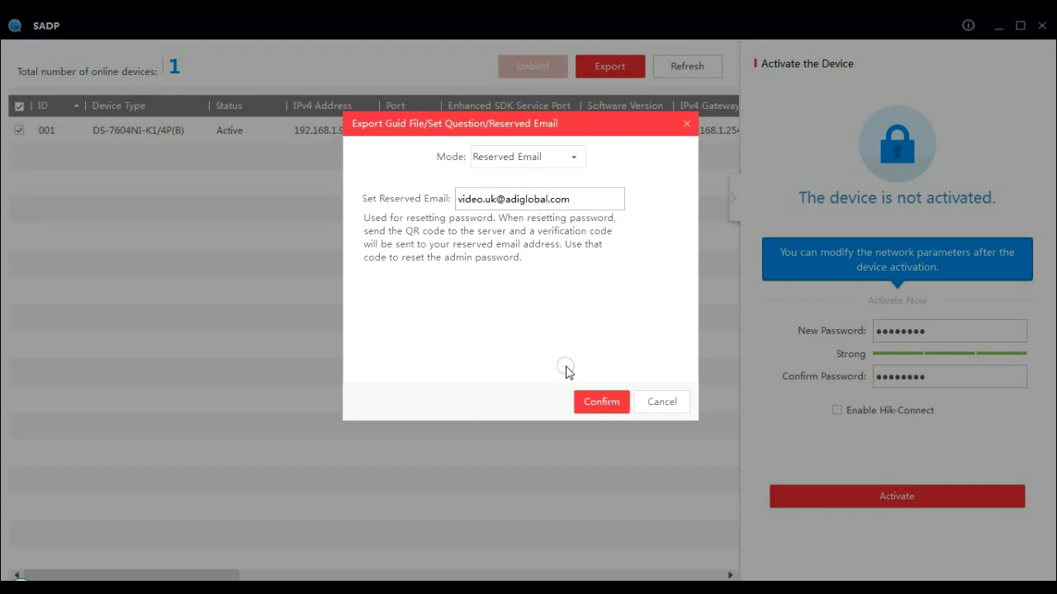
{"action": "left_click", "coordinate": [586, 402]}
{"action": "left_click", "coordinate": [587, 403]}
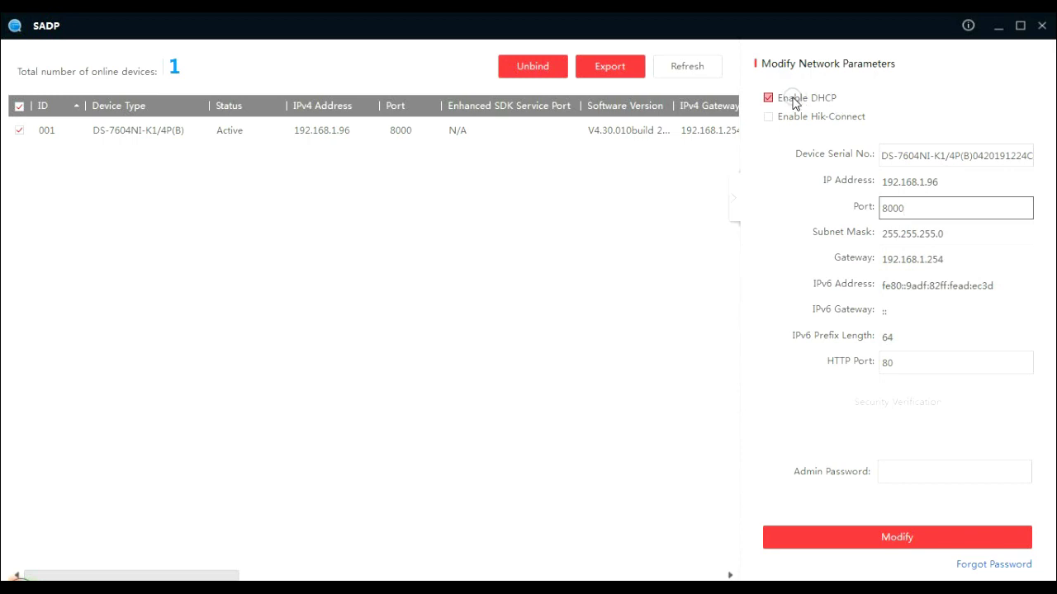
Disable DHCP, set static IP 192.168.1.96 with gateway 192.168.1.254, and save with the admin password.
{"action": "left_click", "coordinate": [792, 98]}
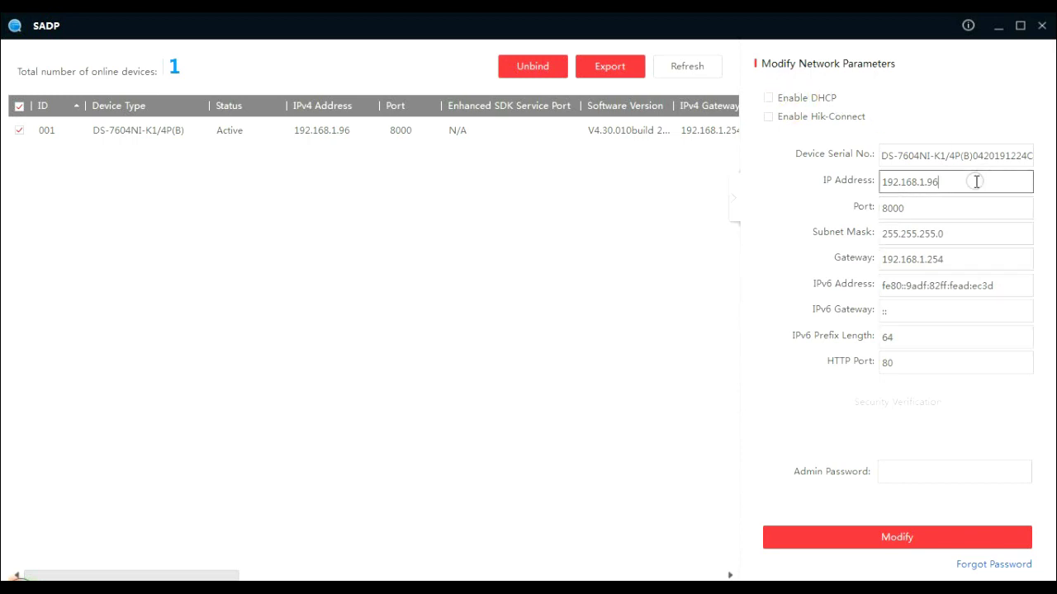
{"action": "left_click", "coordinate": [946, 181]}
{"action": "mouse_move", "coordinate": [941, 180]}
{"action": "left_mouse_down"}
{"action": "mouse_move", "coordinate": [877, 180]}
{"action": "mouse_move", "coordinate": [940, 179]}
{"action": "left_mouse_up"}
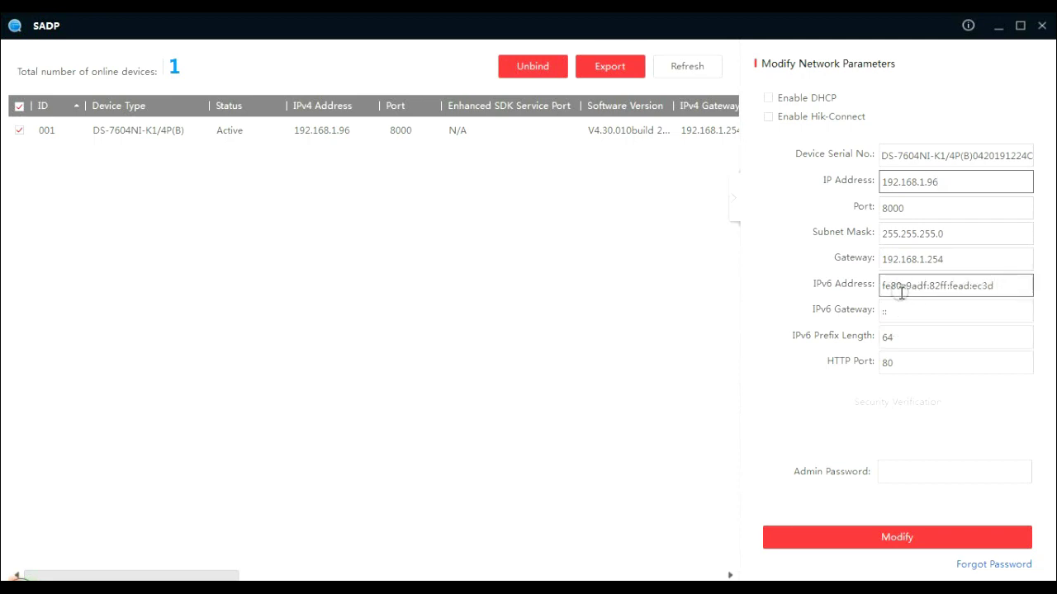
{"action": "left_click", "coordinate": [894, 470]}
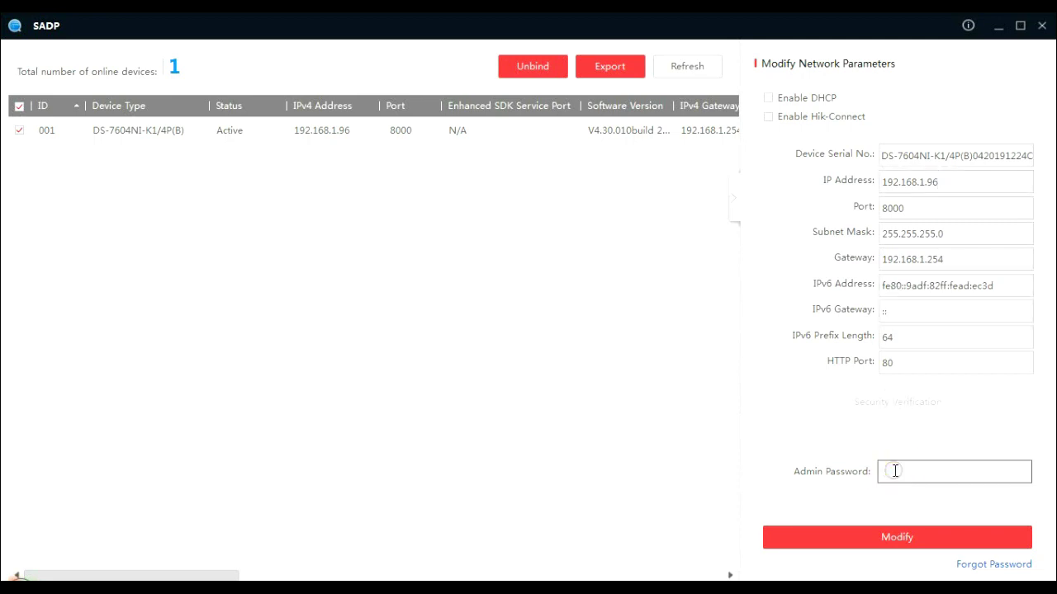
{"action": "type", "text": "********"}
{"action": "left_click", "coordinate": [893, 538]}
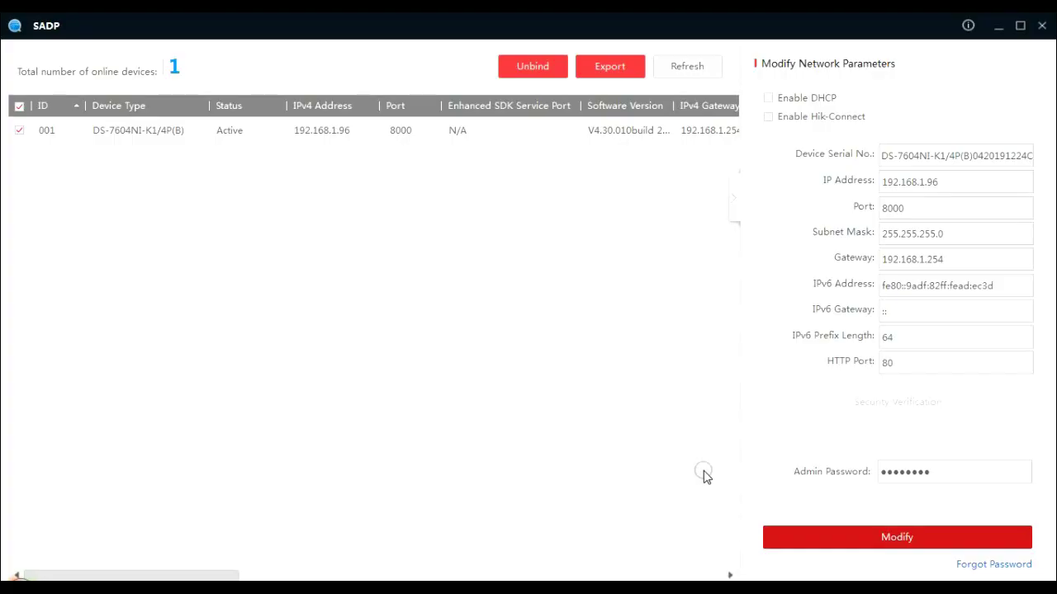
{"action": "left_click", "coordinate": [594, 481]}
{"action": "left_click", "coordinate": [334, 134]}
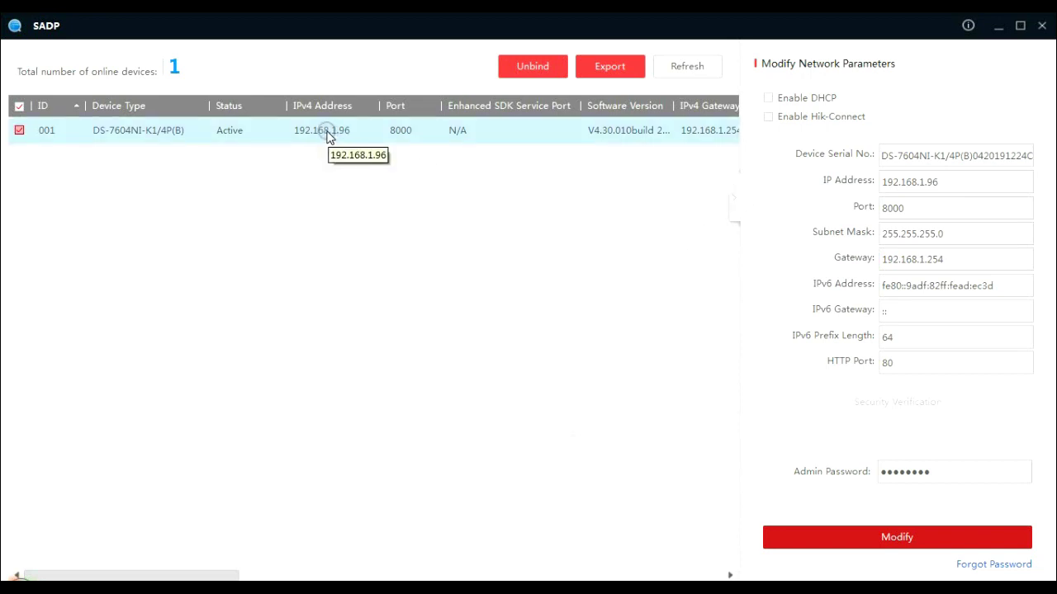
Open the NVR's web page at 192.168.1.96, log in as admin, and restore the 2x2 live grid.
{"action": "double_click", "coordinate": [327, 134]}
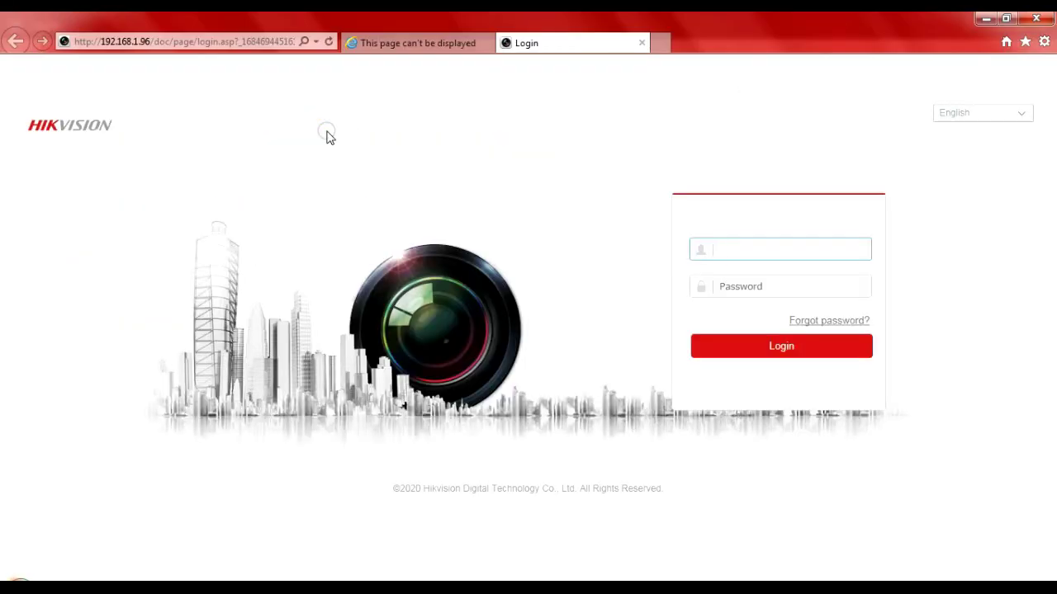
{"action": "left_click", "coordinate": [487, 43]}
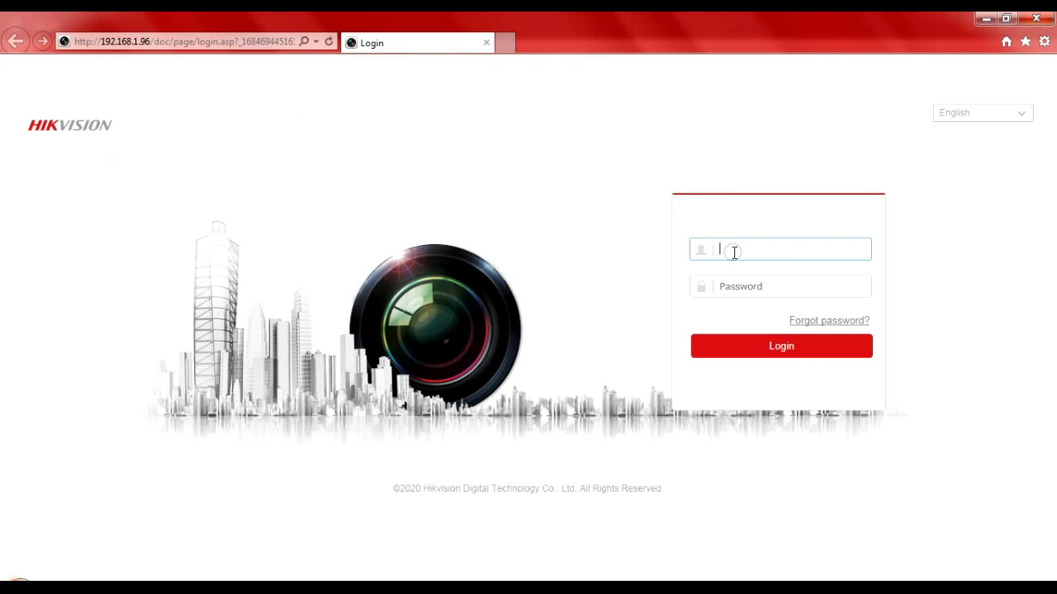
{"action": "type", "text": "adminn"}
{"action": "key", "text": "BackSpace"}
{"action": "key", "text": "Tab"}
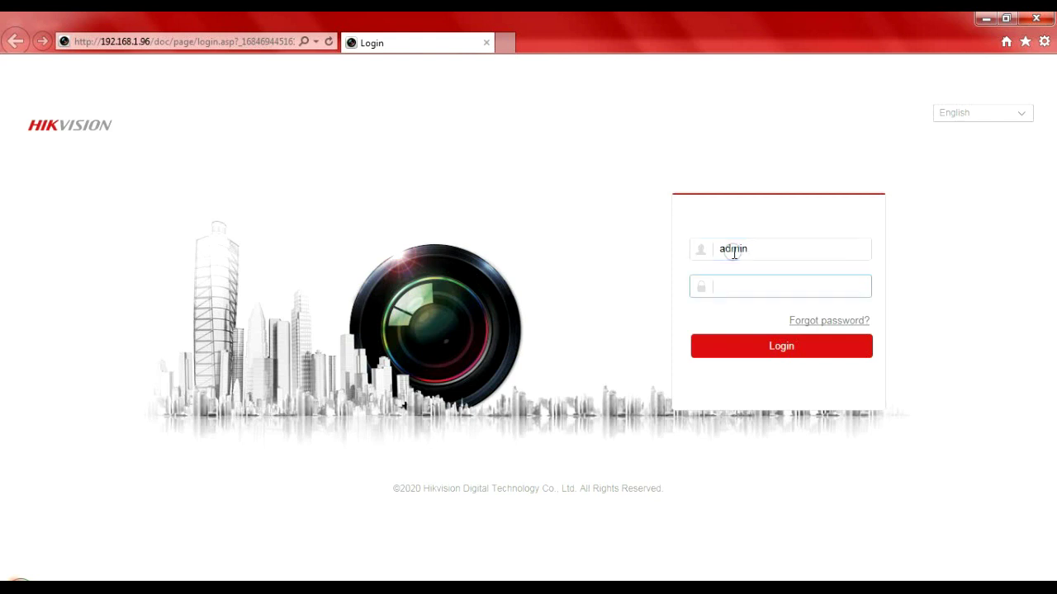
{"action": "type", "text": "admin123"}
{"action": "key", "text": "Return"}
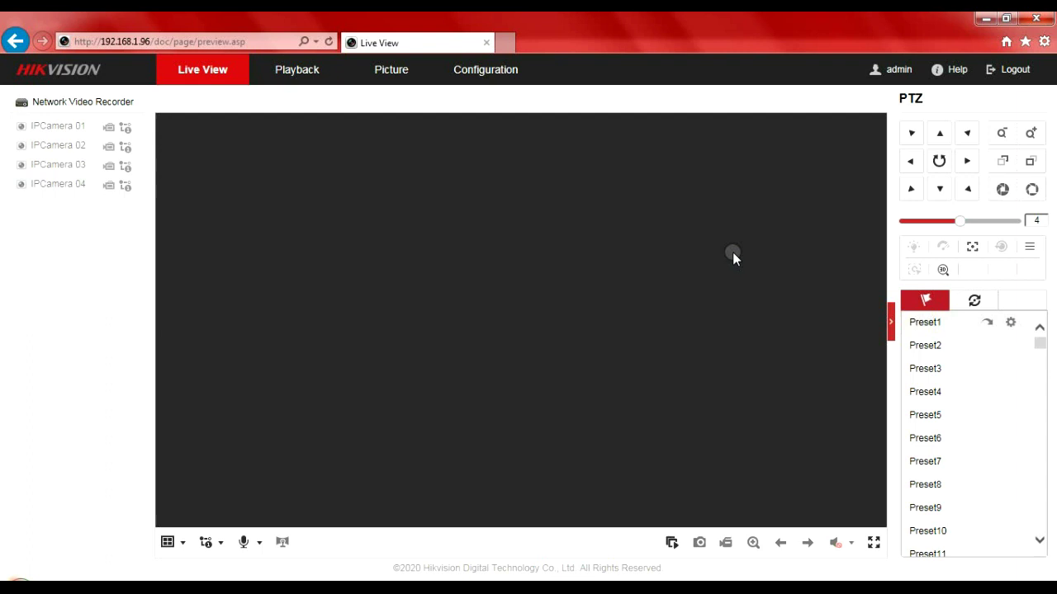
{"action": "double_click", "coordinate": [733, 254]}
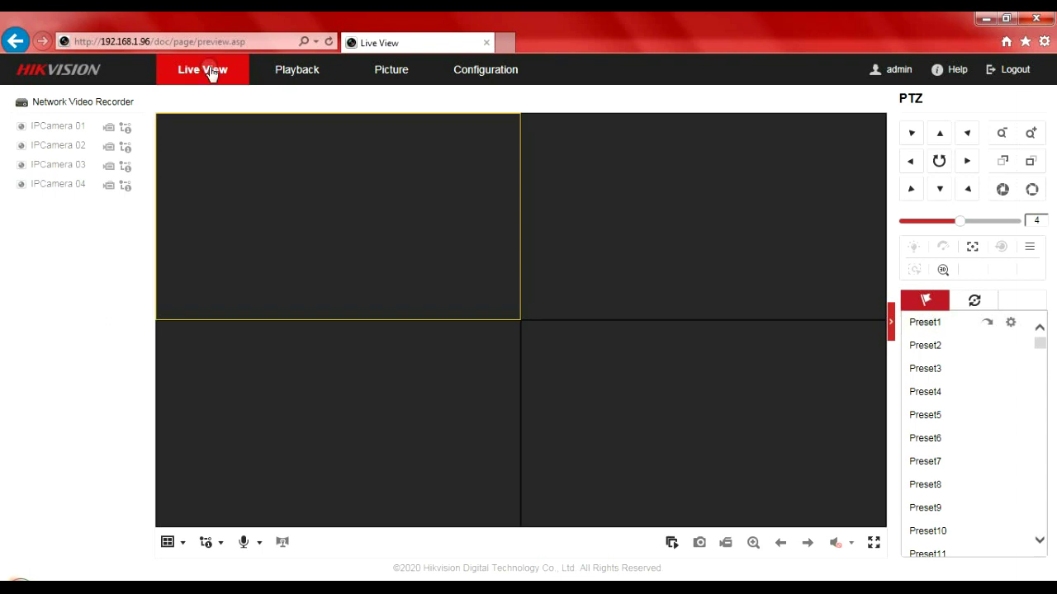
Set the NVR time zone to GMT+01:00 Amsterdam, sync with computer time, and save.
{"action": "left_click", "coordinate": [483, 71]}
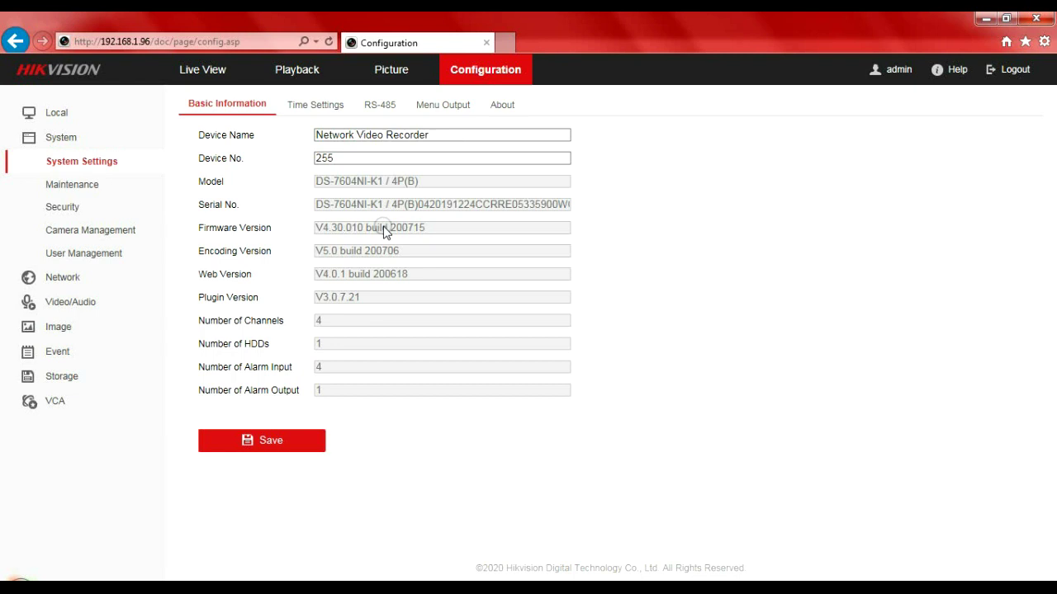
{"action": "left_click", "coordinate": [322, 108]}
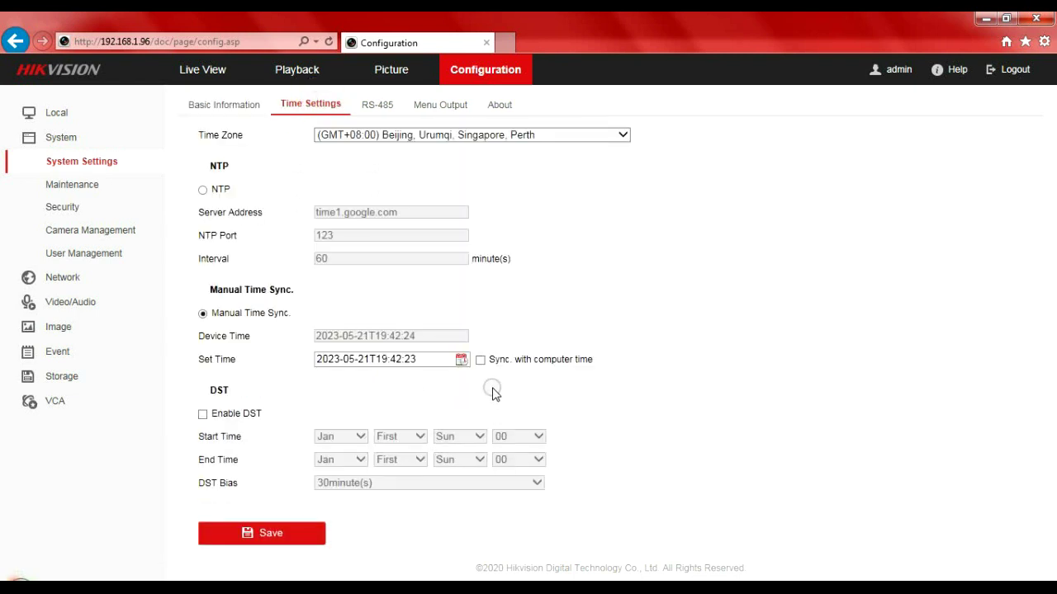
{"action": "left_click", "coordinate": [481, 362]}
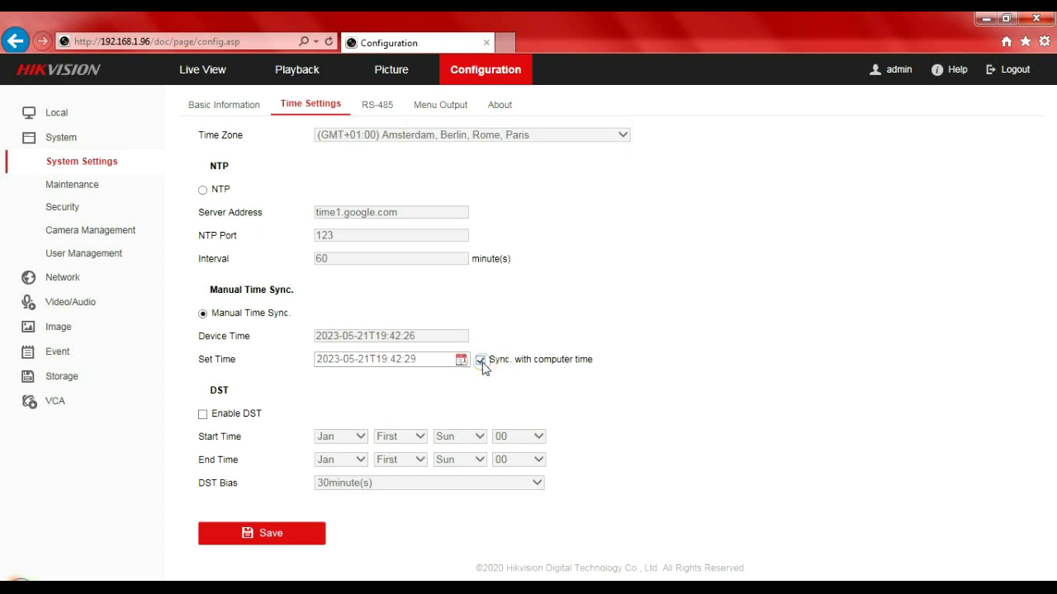
{"action": "left_click", "coordinate": [278, 534]}
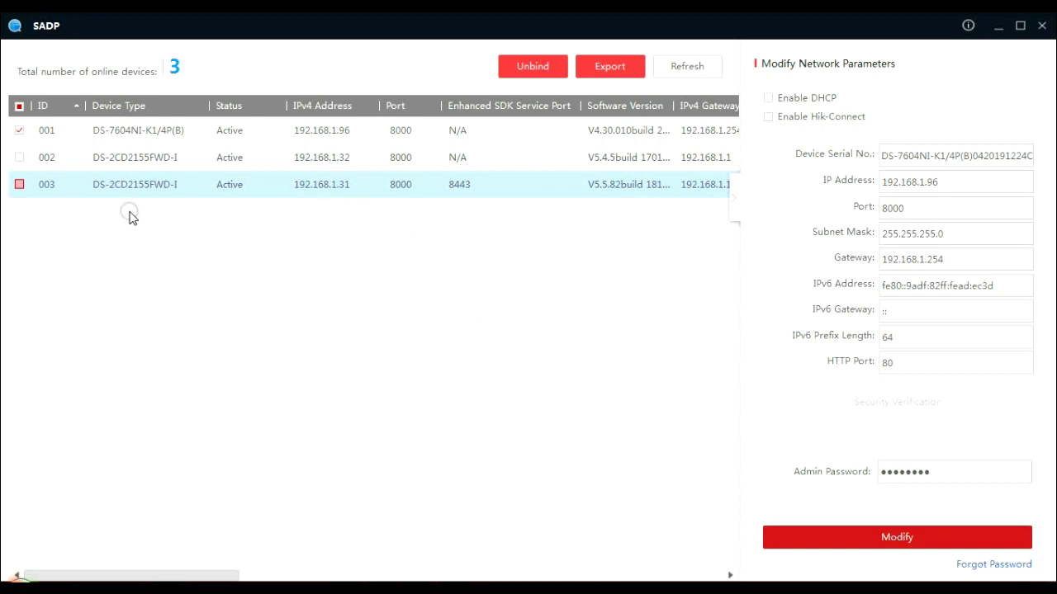
Select cameras 002 and 003 in SADP to view their IP addresses and network parameters.
{"action": "left_click", "coordinate": [132, 167]}
{"action": "left_click", "coordinate": [51, 167]}
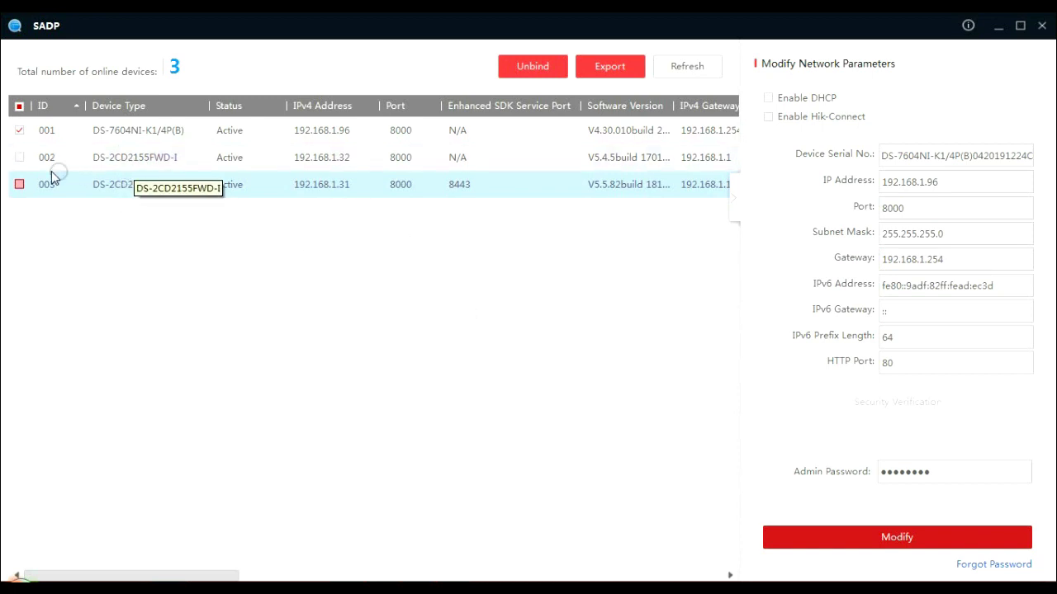
{"action": "left_click", "coordinate": [24, 162]}
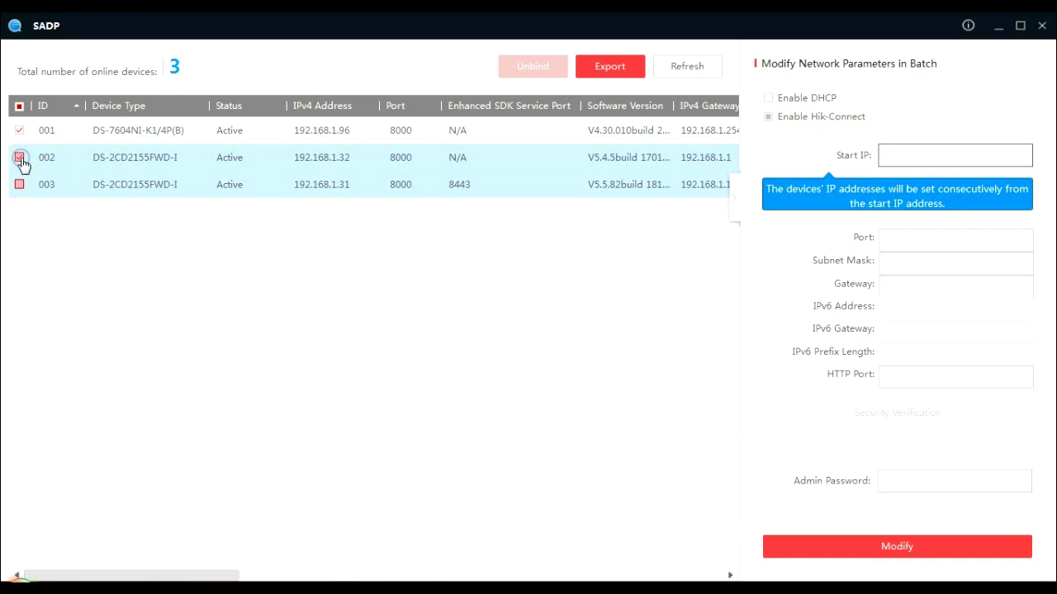
{"action": "left_click", "coordinate": [19, 132]}
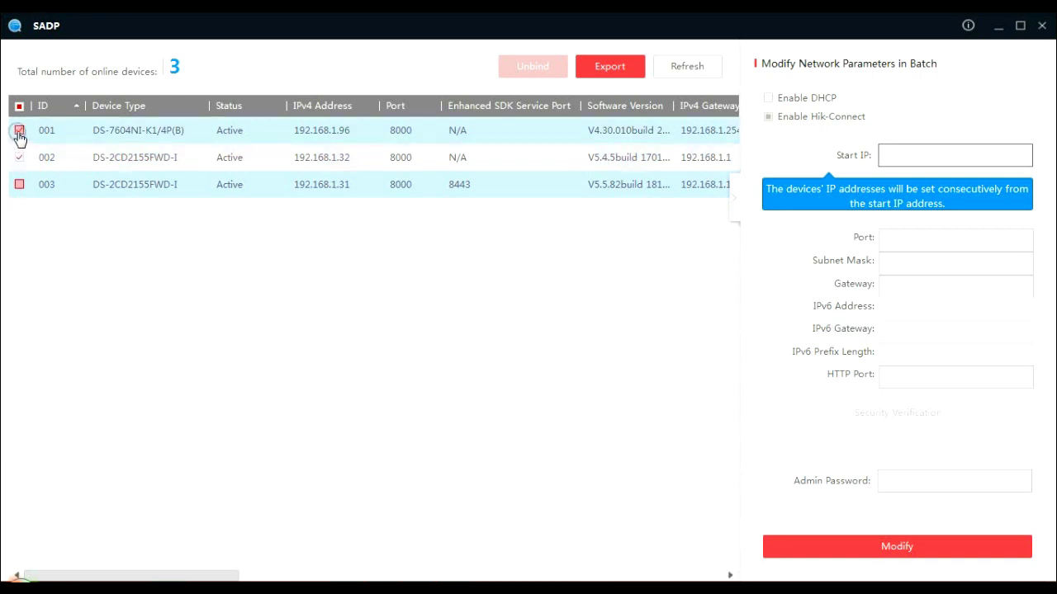
{"action": "left_click", "coordinate": [21, 189]}
{"action": "left_click", "coordinate": [94, 158]}
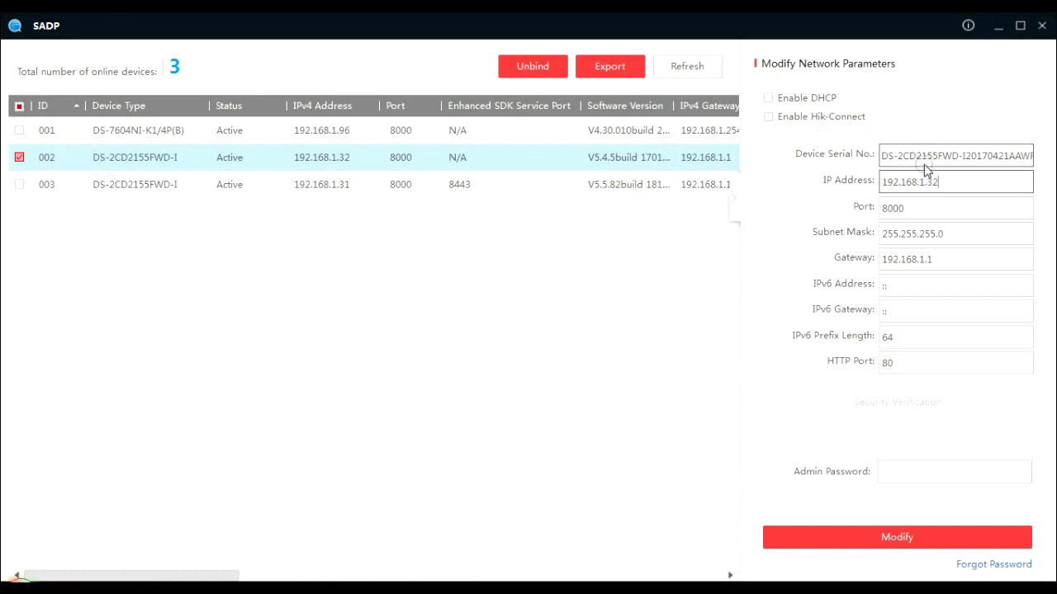
{"action": "left_click", "coordinate": [949, 180]}
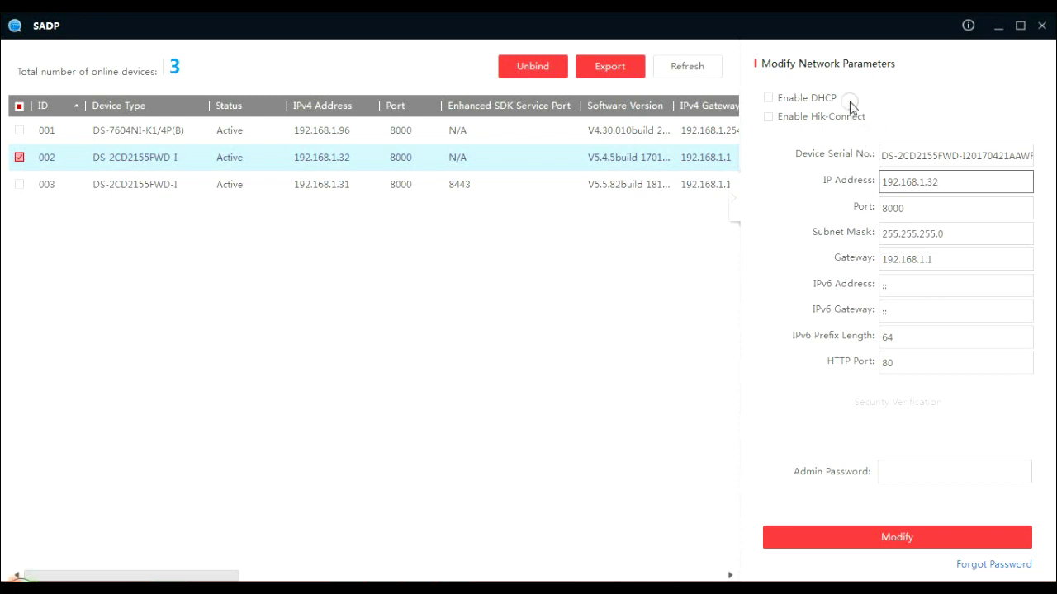
{"action": "left_click", "coordinate": [824, 100]}
{"action": "left_click", "coordinate": [19, 184]}
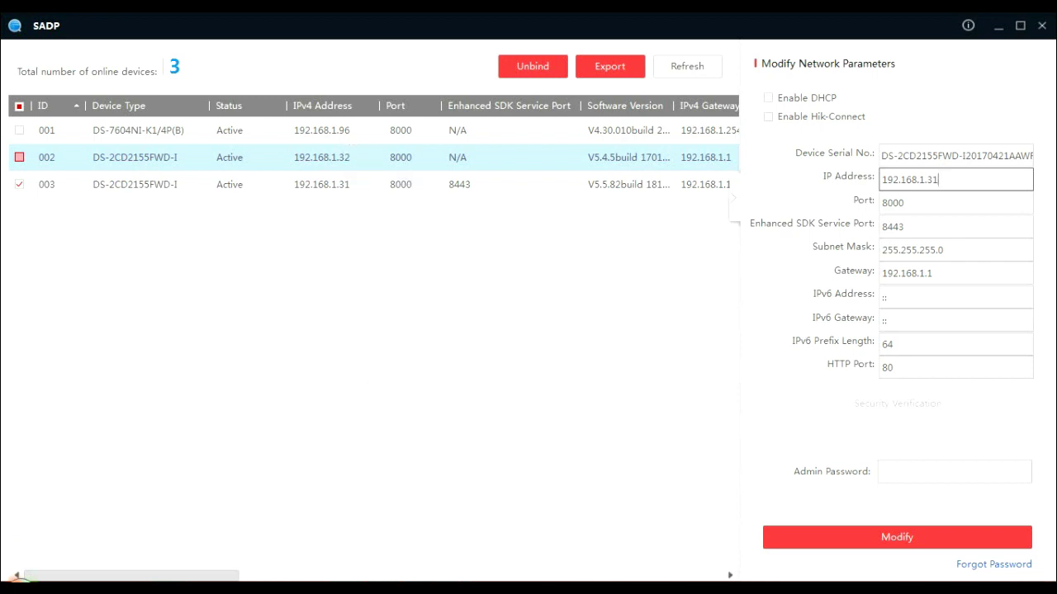
Edit channel D1 under Camera Management > IP Camera and set its adding method to Manual.
{"action": "mouse_move", "coordinate": [442, 588]}
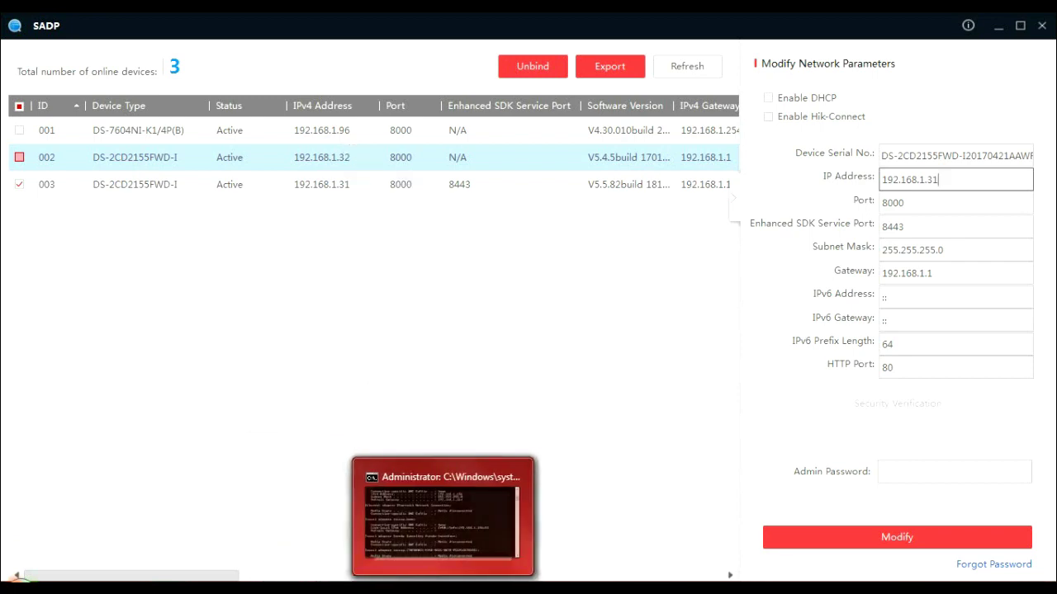
{"action": "left_click", "coordinate": [165, 586]}
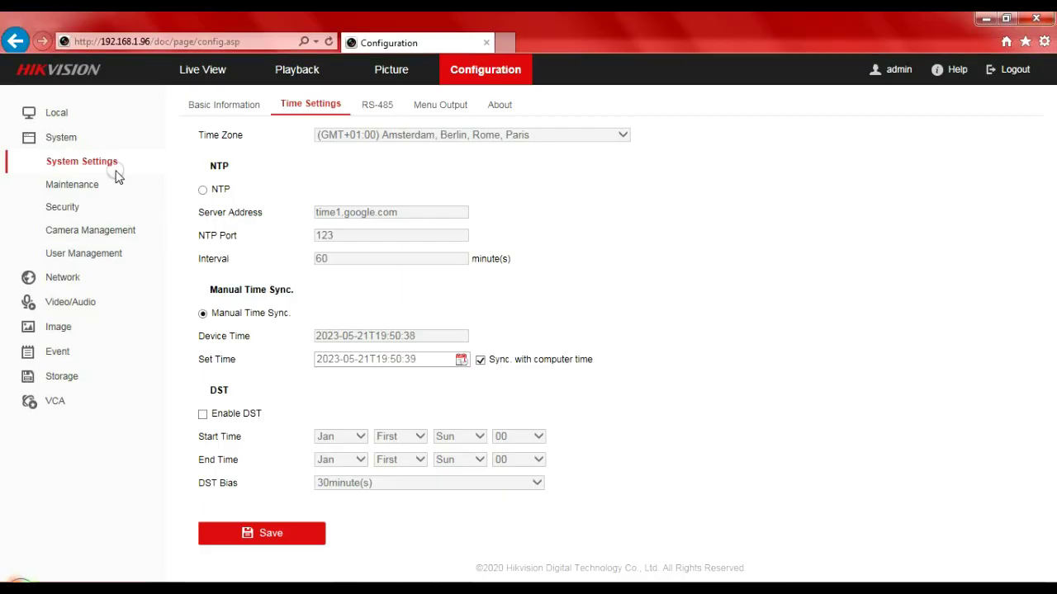
{"action": "left_click", "coordinate": [108, 231]}
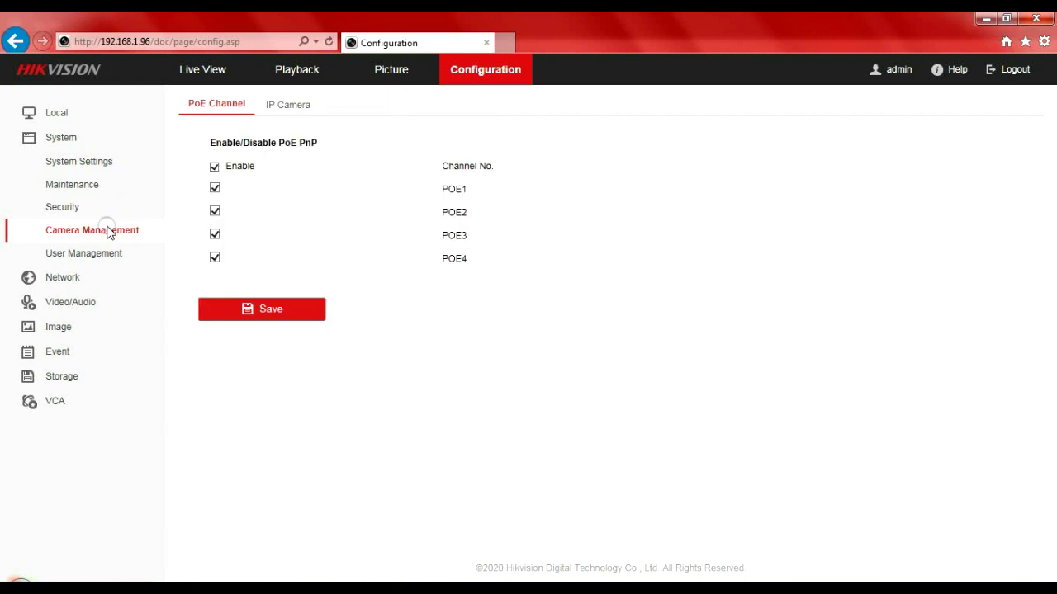
{"action": "left_click", "coordinate": [285, 105]}
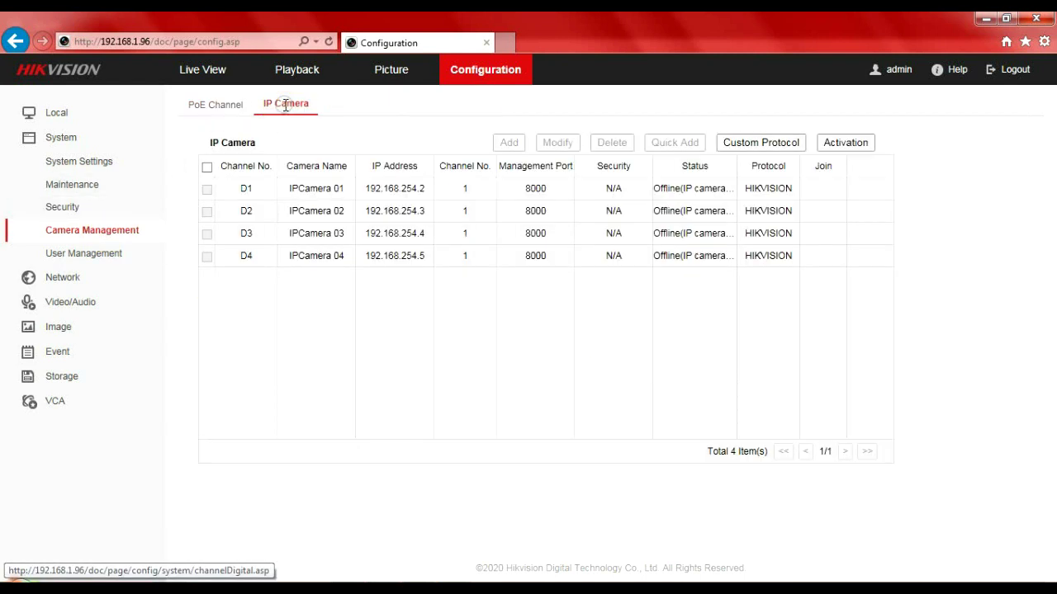
{"action": "left_click", "coordinate": [301, 192]}
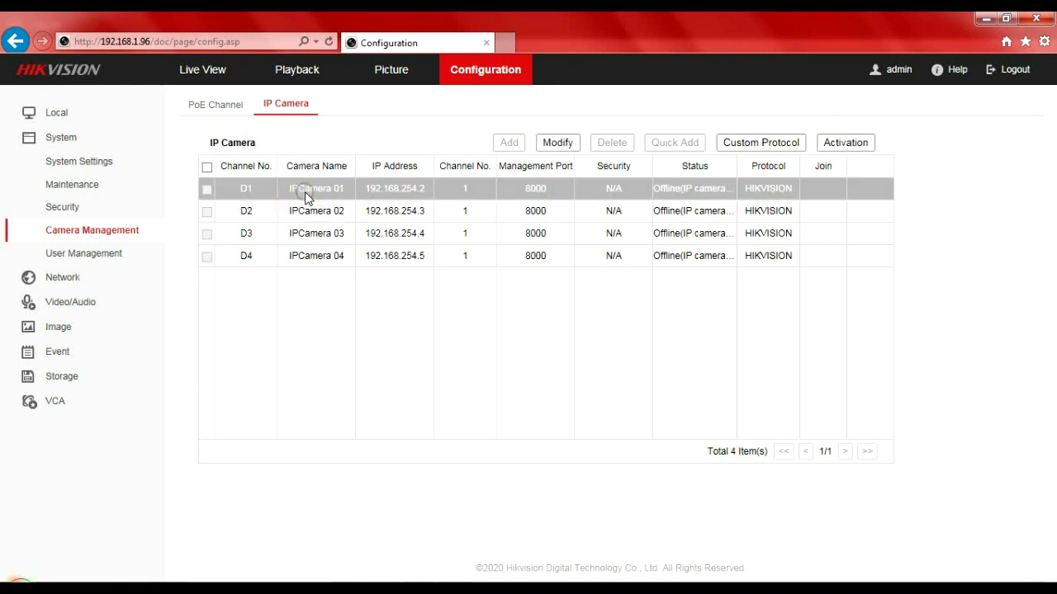
{"action": "left_click", "coordinate": [557, 144]}
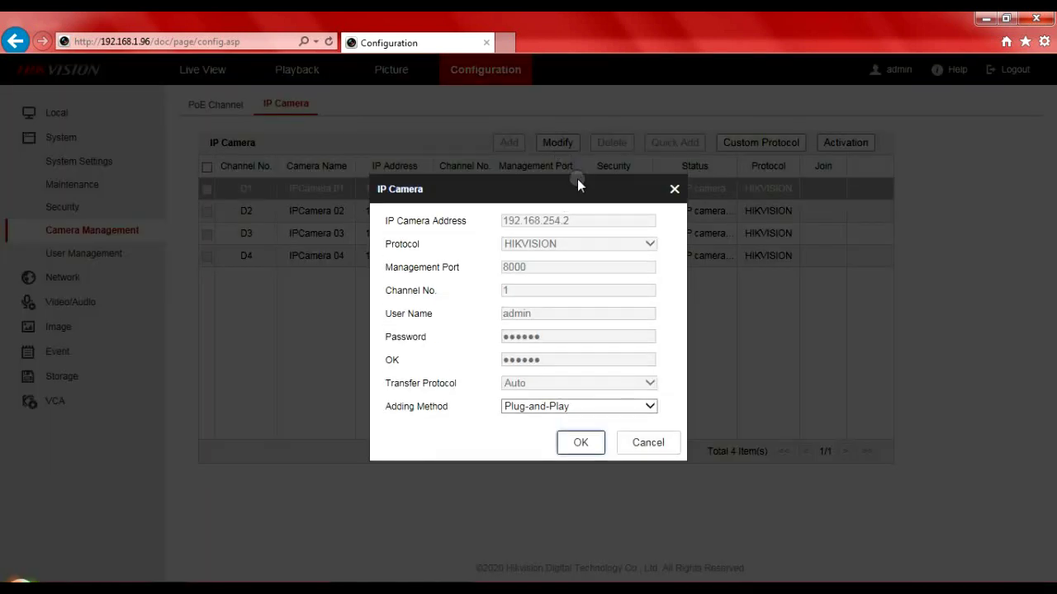
{"action": "left_click", "coordinate": [539, 408]}
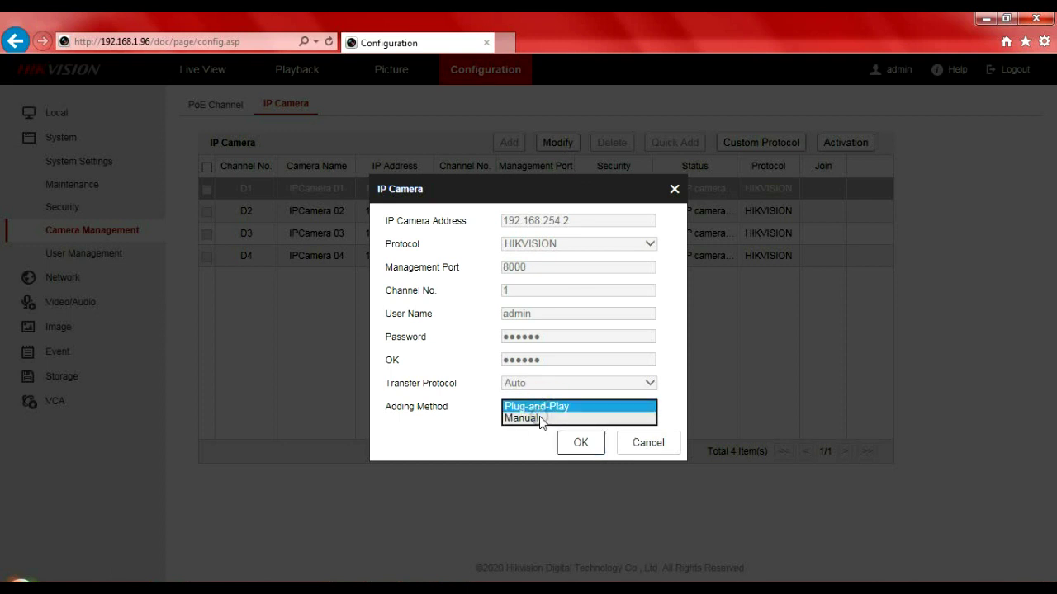
{"action": "left_click", "coordinate": [539, 418]}
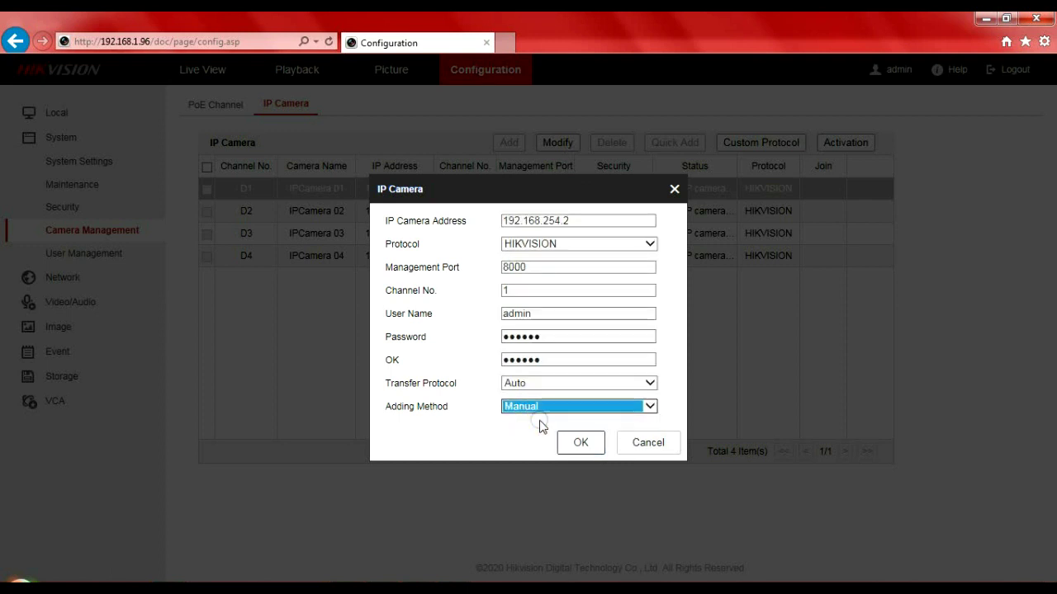
Change D1's camera address to 192.168.1.31.
{"action": "left_click", "coordinate": [600, 219]}
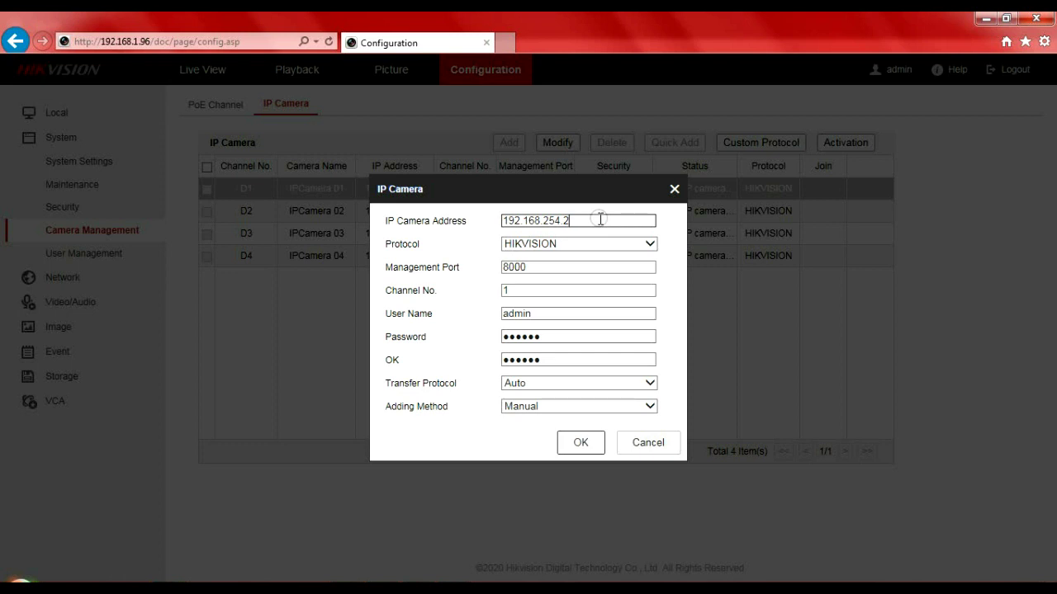
{"action": "key", "text": "BackSpace"}
{"action": "key", "text": "BackSpace"}
{"action": "key", "text": "BackSpace"}
{"action": "key", "text": "BackSpace"}
{"action": "key", "text": "BackSpace"}
{"action": "type", "text": "1.31"}
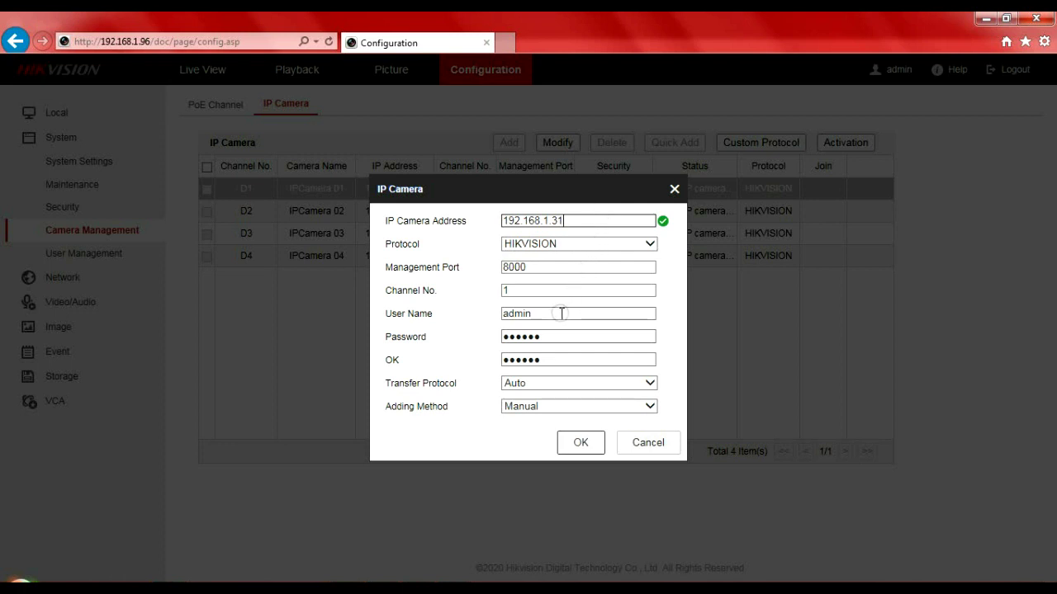
Enter and confirm the camera password for D1, then save the channel settings.
{"action": "left_click", "coordinate": [551, 336]}
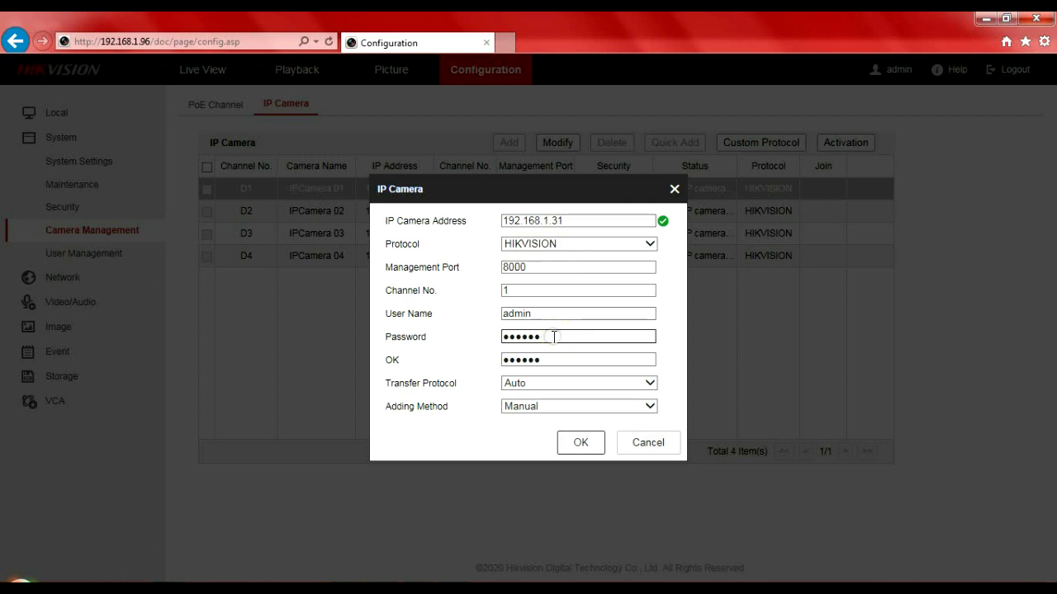
{"action": "key", "text": "BackSpace"}
{"action": "key", "text": "BackSpace"}
{"action": "key", "text": "BackSpace"}
{"action": "key", "text": "BackSpace"}
{"action": "key", "text": "BackSpace"}
{"action": "key", "text": "BackSpace"}
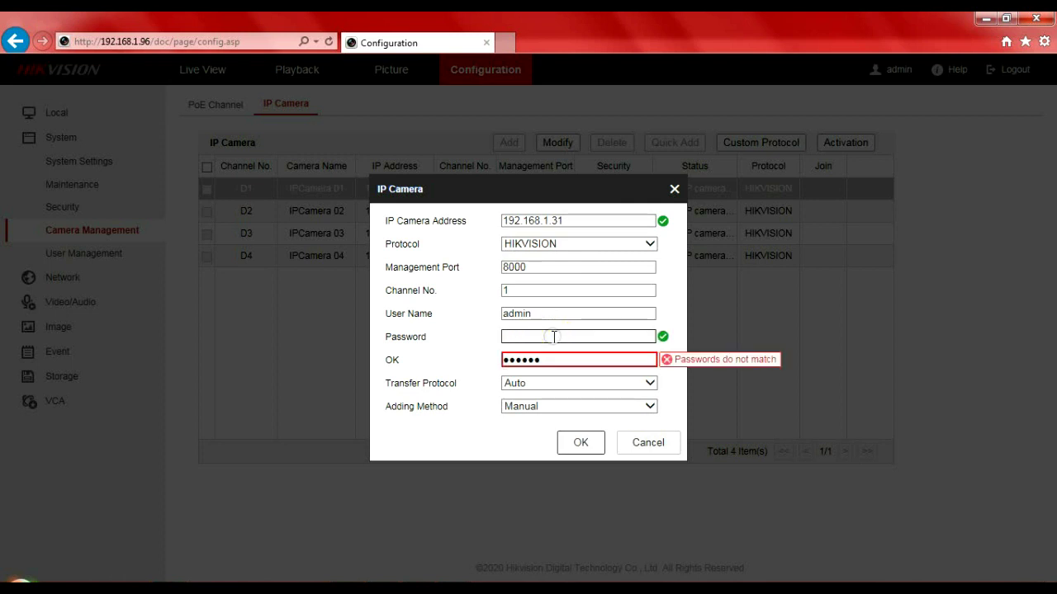
{"action": "type", "text": "12345678"}
{"action": "left_click", "coordinate": [542, 385]}
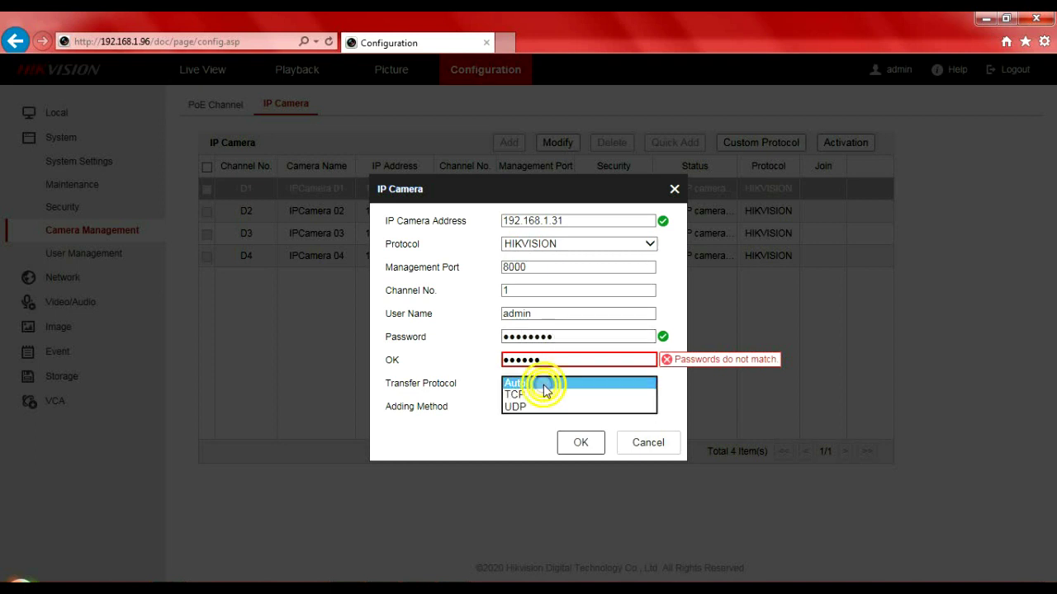
{"action": "left_click", "coordinate": [561, 337]}
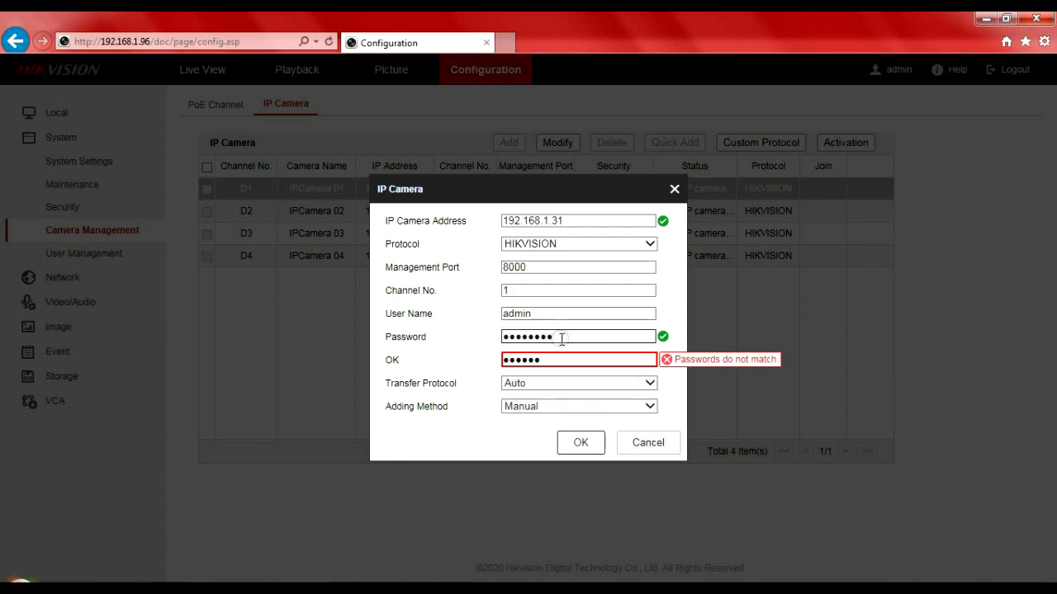
{"action": "key", "text": "BackSpace"}
{"action": "key", "text": "BackSpace"}
{"action": "key", "text": "BackSpace"}
{"action": "key", "text": "BackSpace"}
{"action": "key", "text": "BackSpace"}
{"action": "key", "text": "BackSpace"}
{"action": "key", "text": "BackSpace"}
{"action": "key", "text": "BackSpace"}
{"action": "type", "text": "••••••••"}
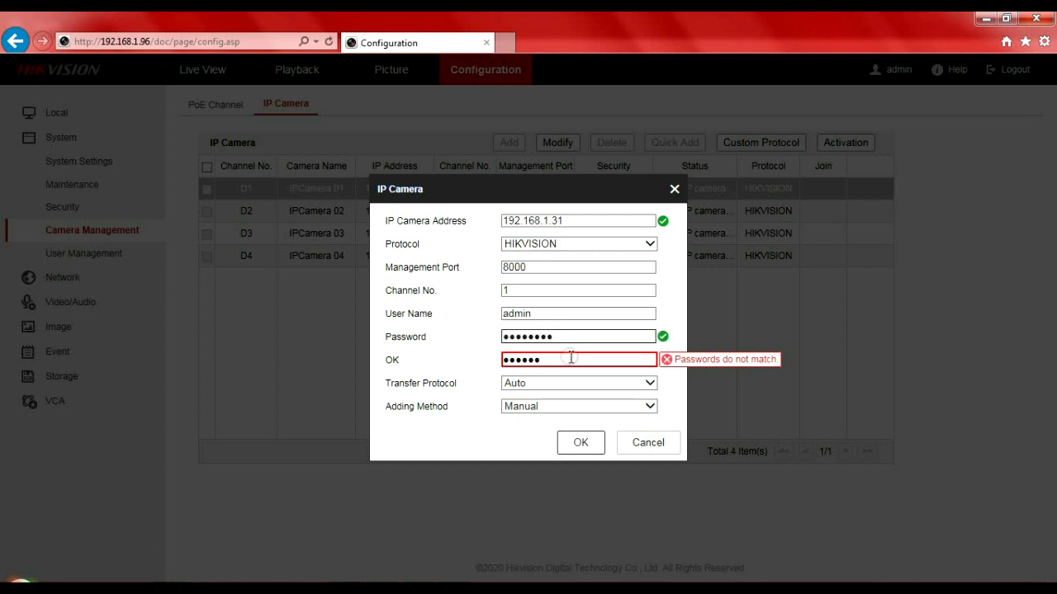
{"action": "left_click", "coordinate": [575, 366]}
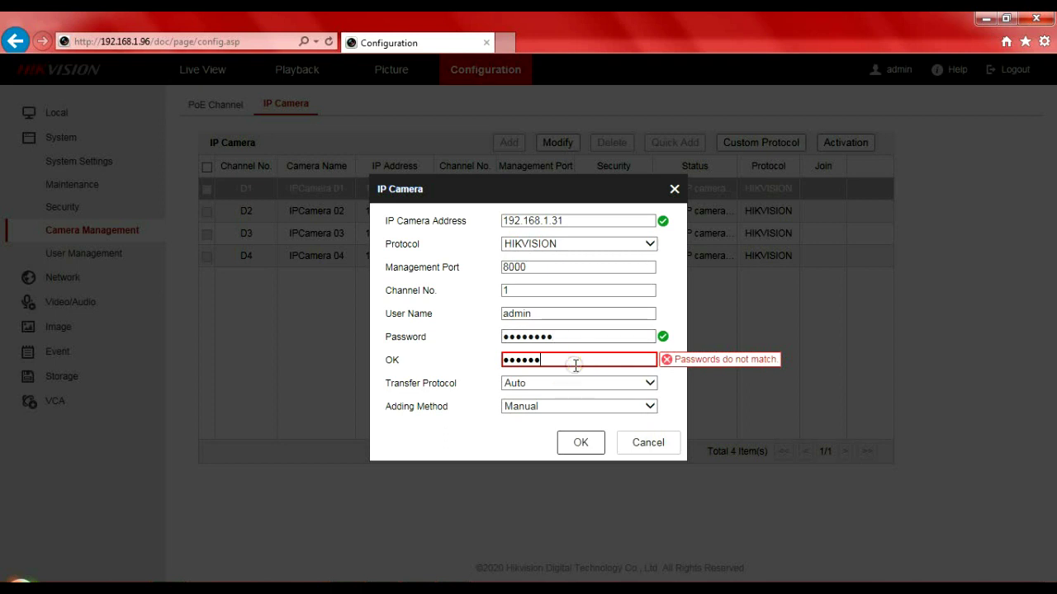
{"action": "key", "text": "BackSpace"}
{"action": "key", "text": "BackSpace"}
{"action": "key", "text": "BackSpace"}
{"action": "key", "text": "BackSpace"}
{"action": "key", "text": "BackSpace"}
{"action": "key", "text": "BackSpace"}
{"action": "type", "text": "••••••••"}
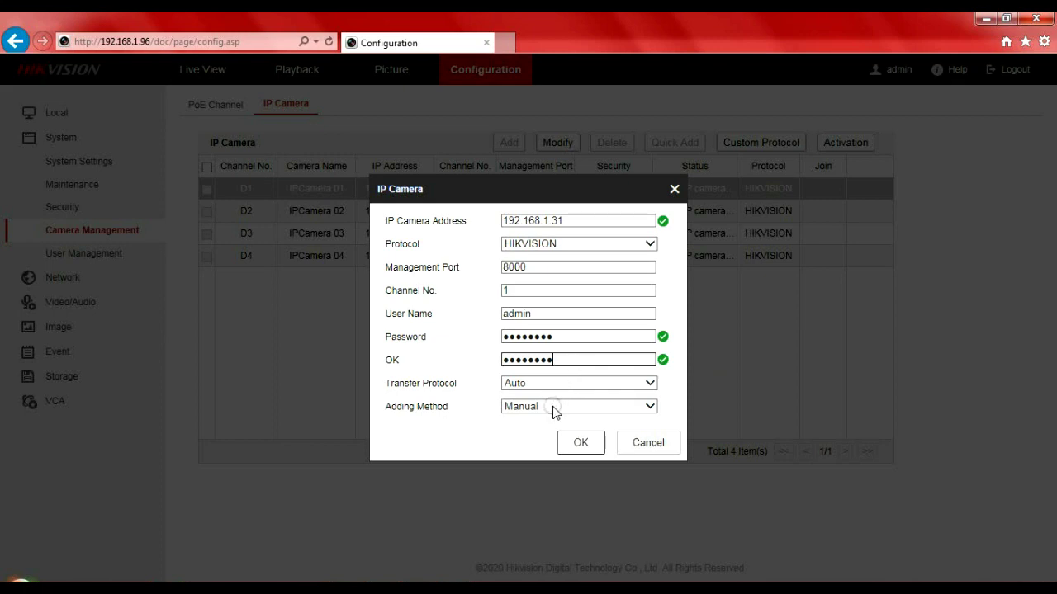
{"action": "left_click", "coordinate": [580, 444]}
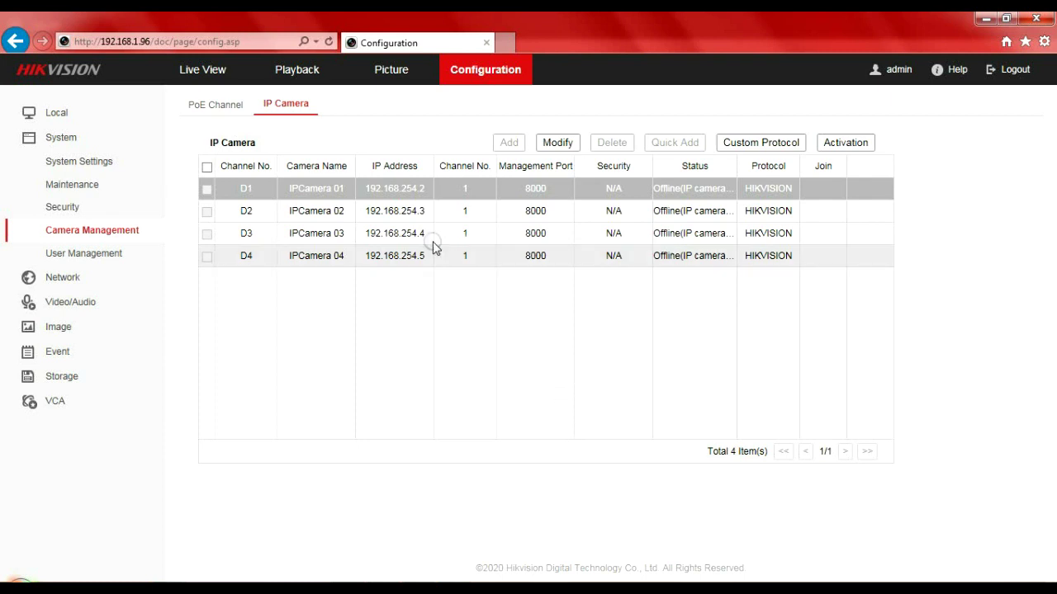
Select channel D2, edit its settings and set the adding method to Manual.
{"action": "left_click", "coordinate": [343, 216]}
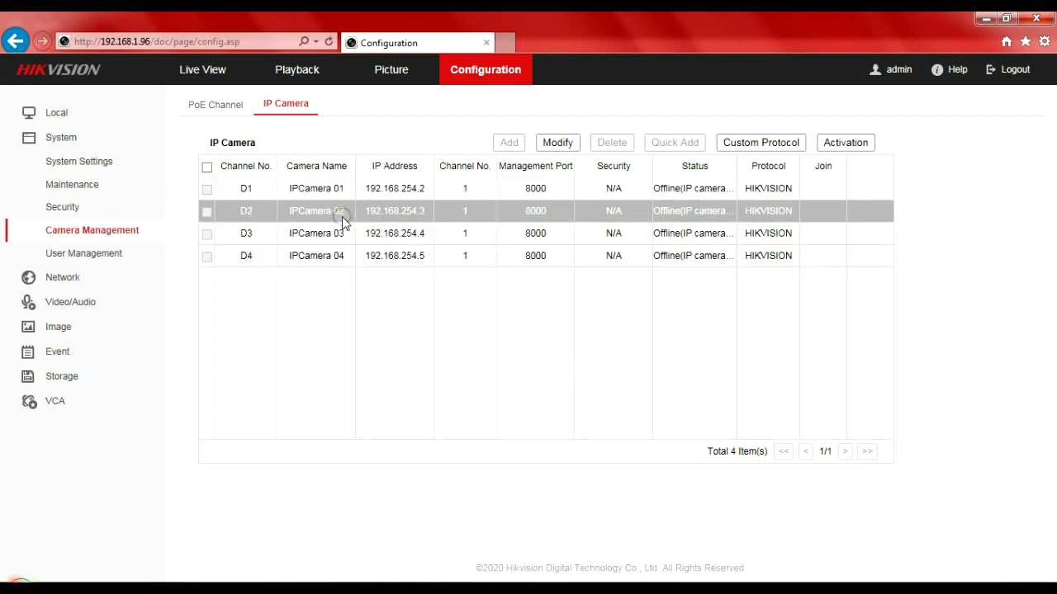
{"action": "left_click", "coordinate": [559, 146]}
{"action": "left_click", "coordinate": [320, 213]}
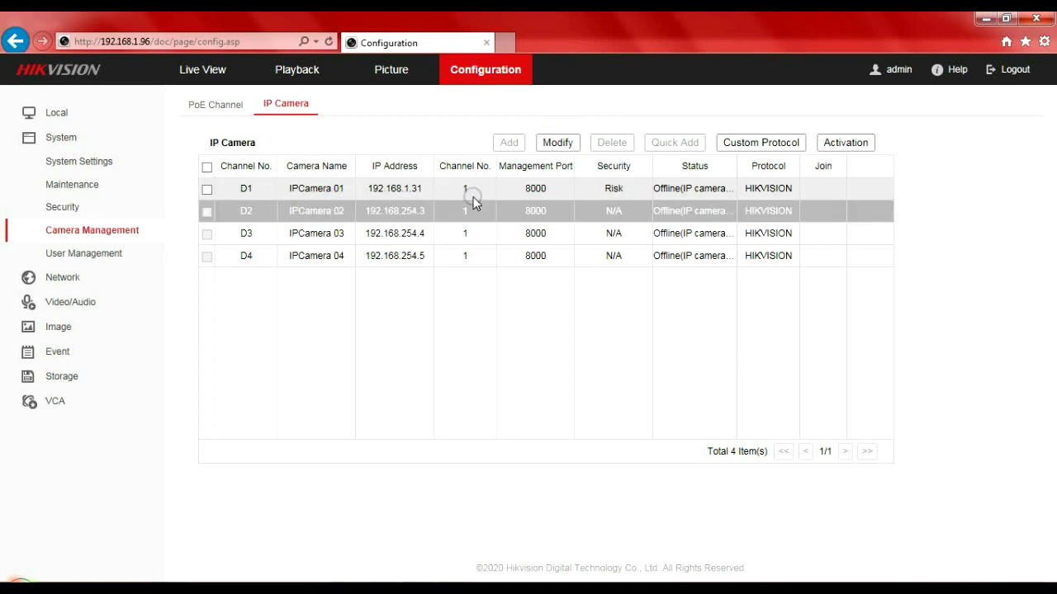
{"action": "left_click", "coordinate": [559, 145]}
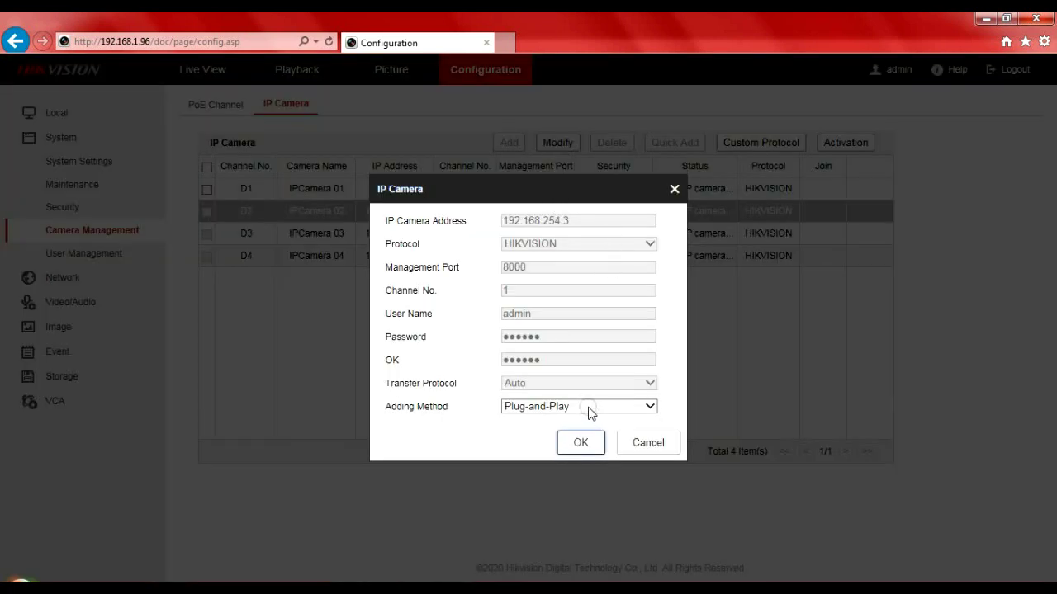
{"action": "left_click", "coordinate": [587, 407]}
{"action": "left_click", "coordinate": [576, 419]}
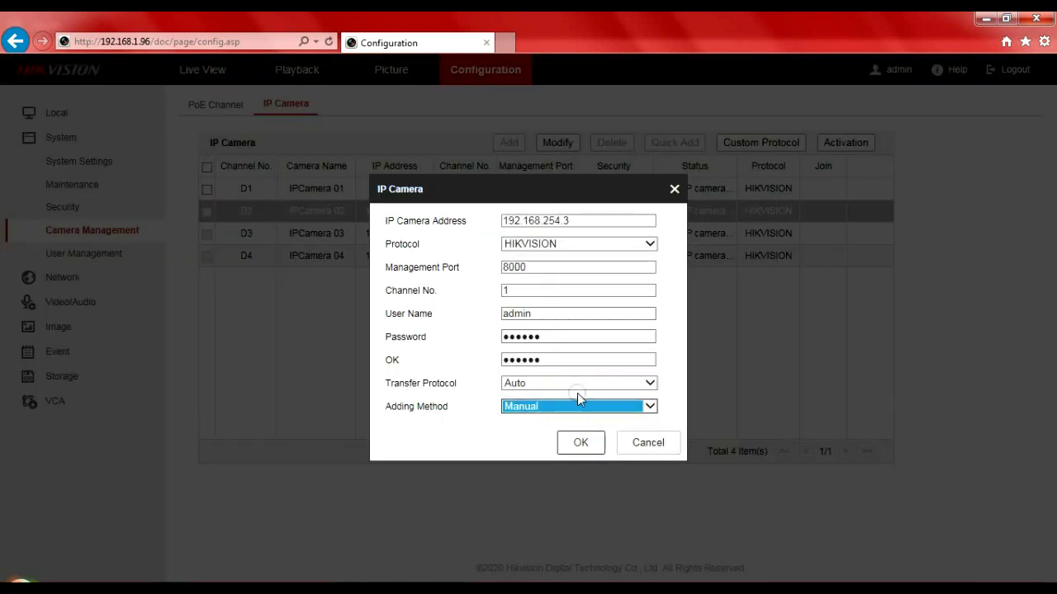
Change D2's camera IP address to 192.168.1.32.
{"action": "left_click", "coordinate": [618, 219]}
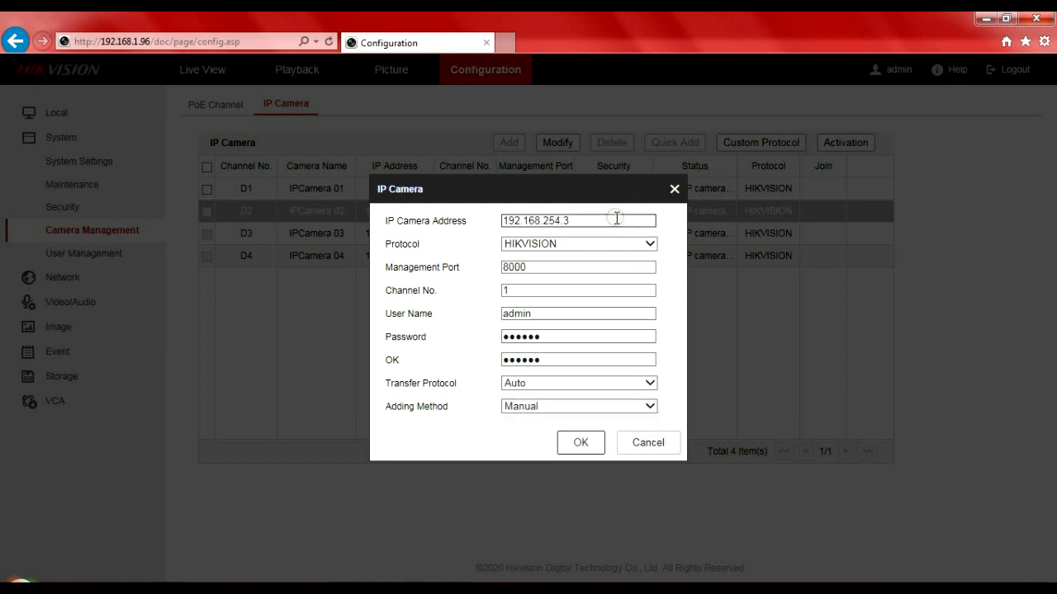
{"action": "key", "text": "BackSpace"}
{"action": "key", "text": "BackSpace"}
{"action": "key", "text": "BackSpace"}
{"action": "key", "text": "BackSpace"}
{"action": "key", "text": "BackSpace"}
{"action": "type", "text": "1.32"}
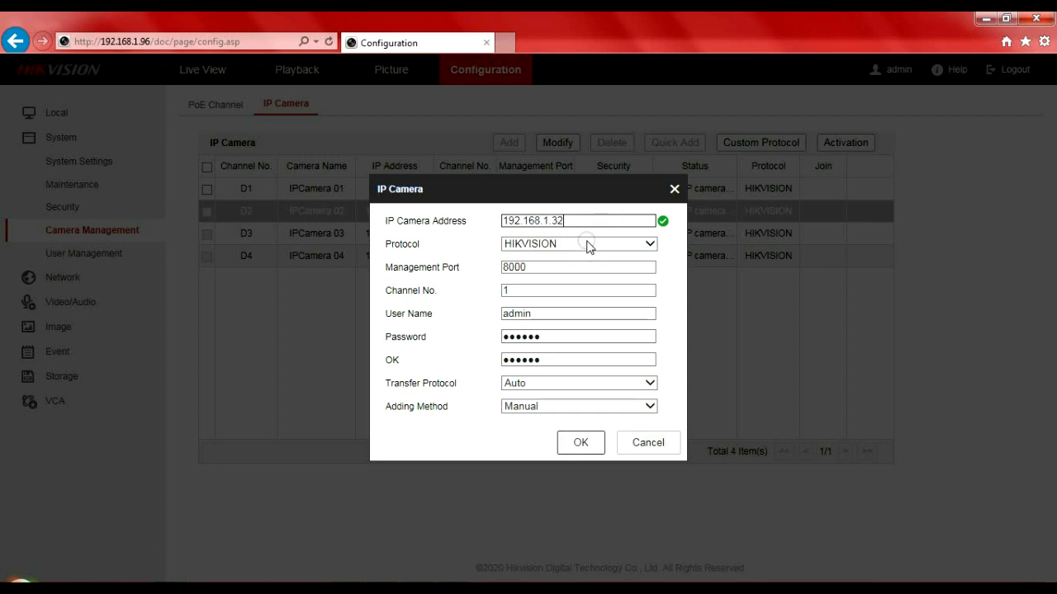
Re-enter and confirm D2's camera password, then save the channel settings.
{"action": "left_click", "coordinate": [559, 339]}
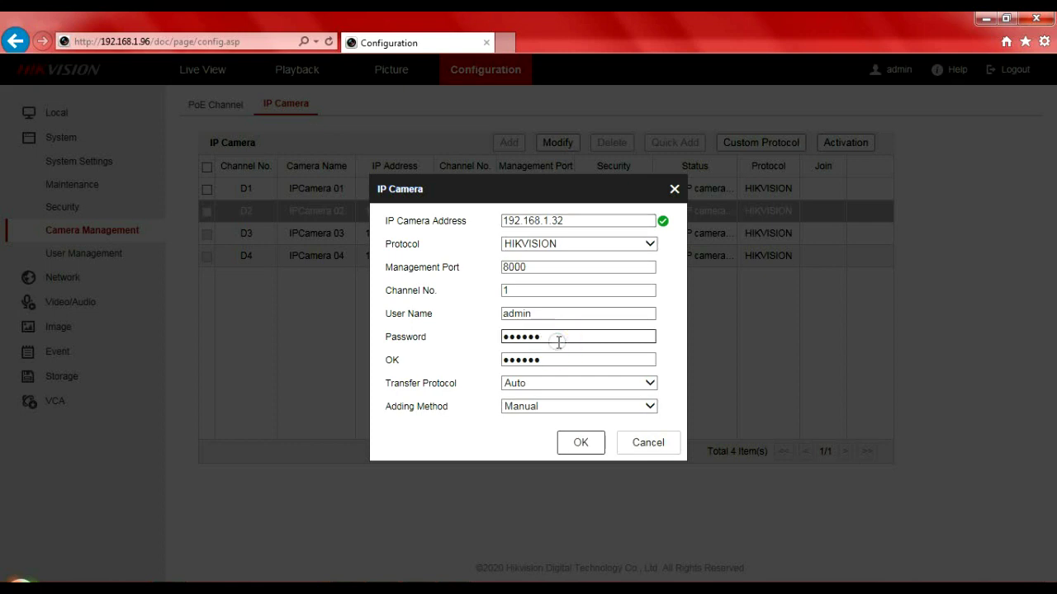
{"action": "key", "text": "BackSpace"}
{"action": "key", "text": "BackSpace"}
{"action": "key", "text": "BackSpace"}
{"action": "key", "text": "BackSpace"}
{"action": "key", "text": "BackSpace"}
{"action": "key", "text": "BackSpace"}
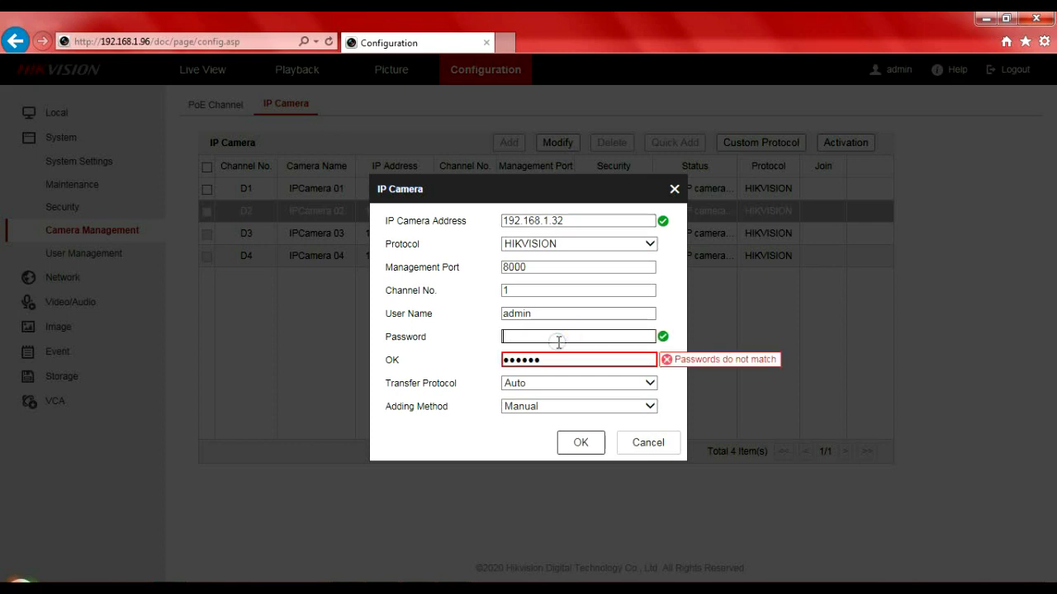
{"action": "type", "text": "••••••••"}
{"action": "left_click", "coordinate": [555, 359]}
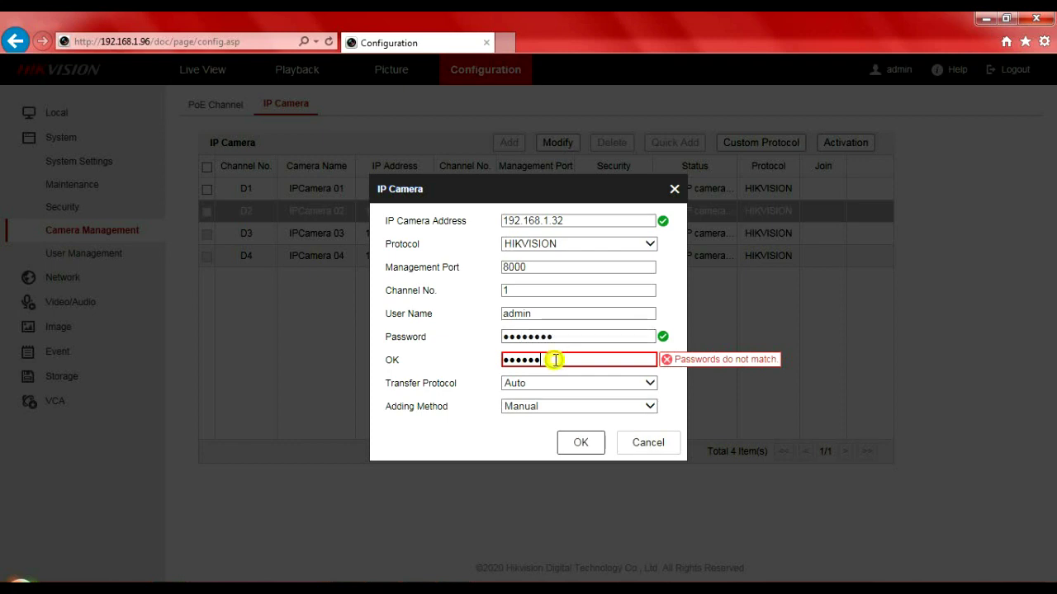
{"action": "key", "text": "BackSpace"}
{"action": "key", "text": "BackSpace"}
{"action": "key", "text": "BackSpace"}
{"action": "key", "text": "BackSpace"}
{"action": "key", "text": "BackSpace"}
{"action": "key", "text": "BackSpace"}
{"action": "type", "text": "••••••••"}
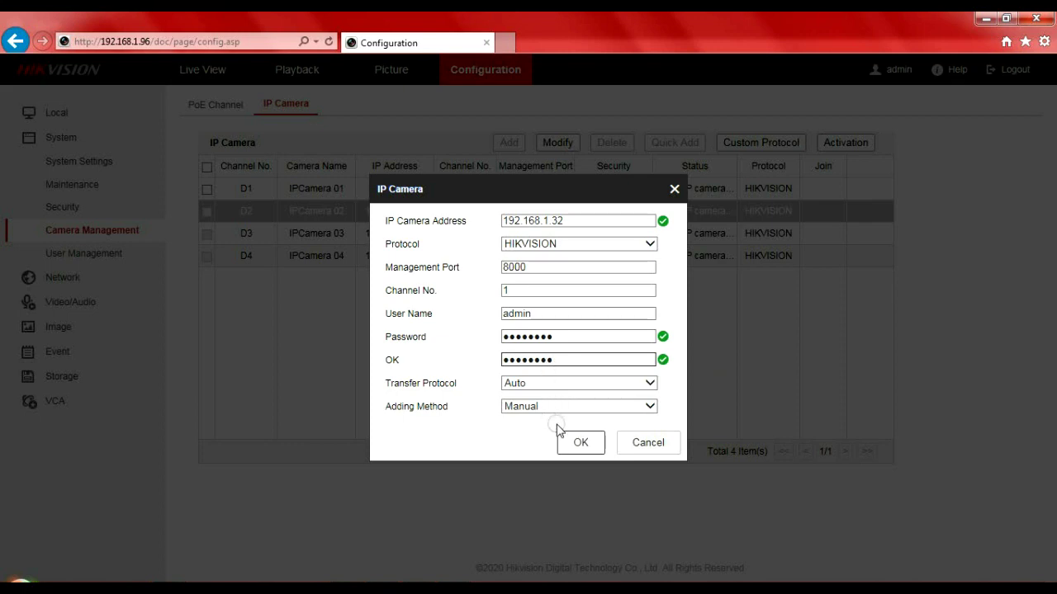
{"action": "left_click", "coordinate": [578, 441]}
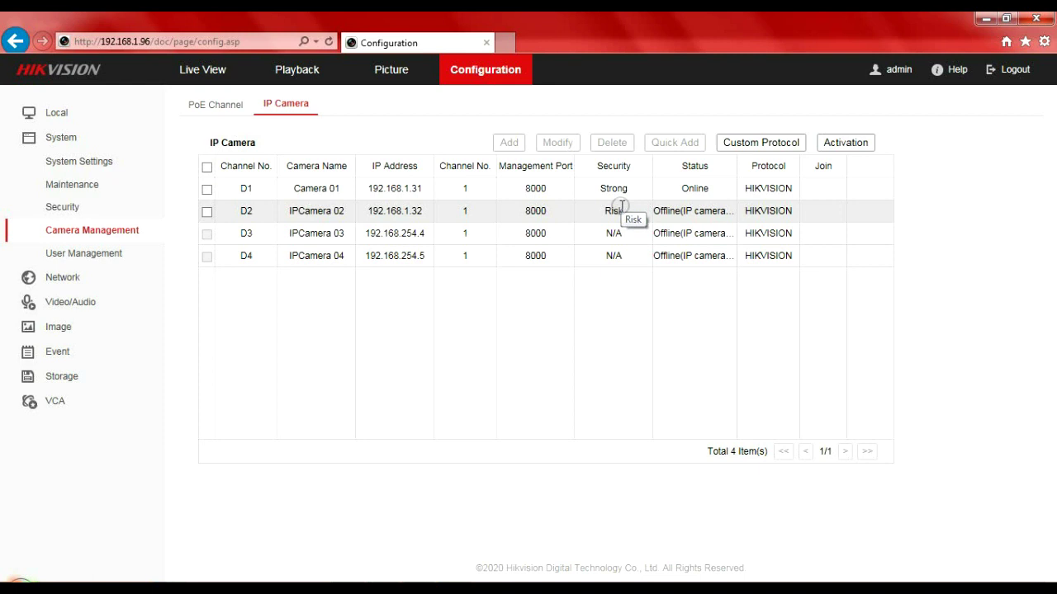
Check the PoE Channel and IP Camera lists, then go to Live View.
{"action": "left_click", "coordinate": [226, 105]}
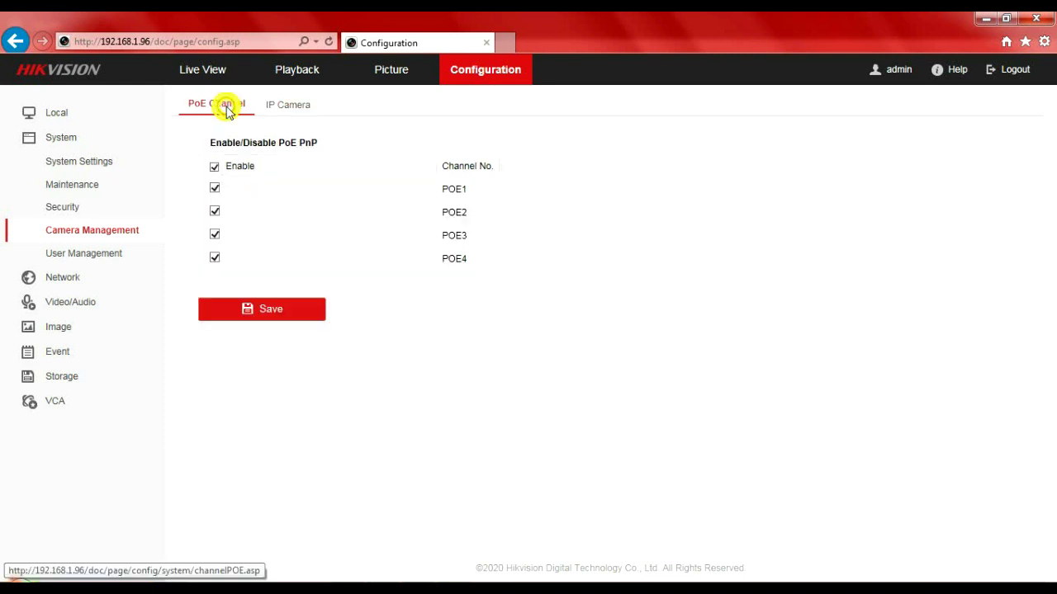
{"action": "left_click", "coordinate": [279, 105]}
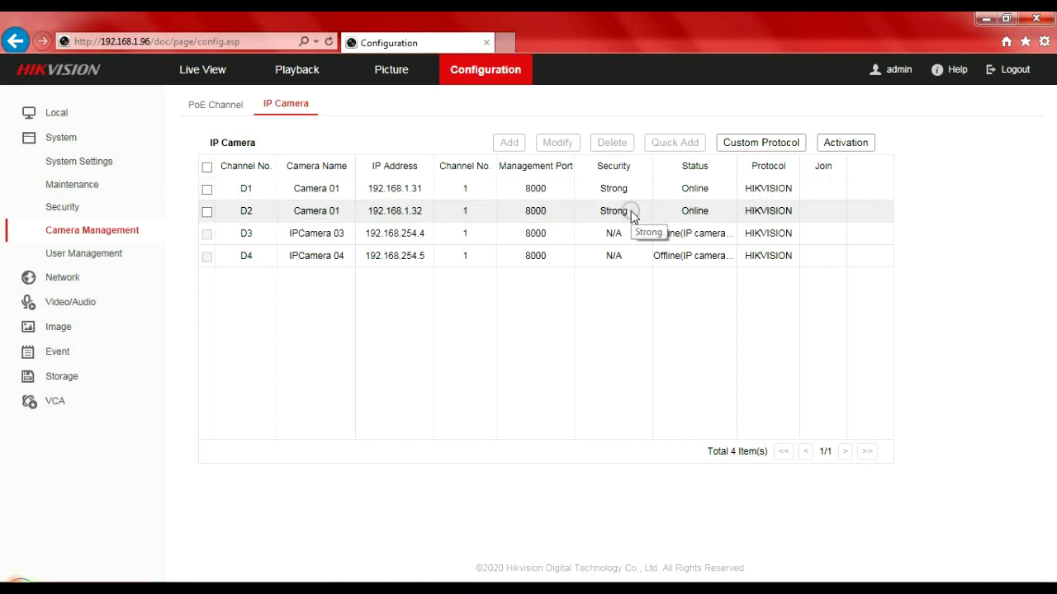
{"action": "left_click", "coordinate": [214, 74]}
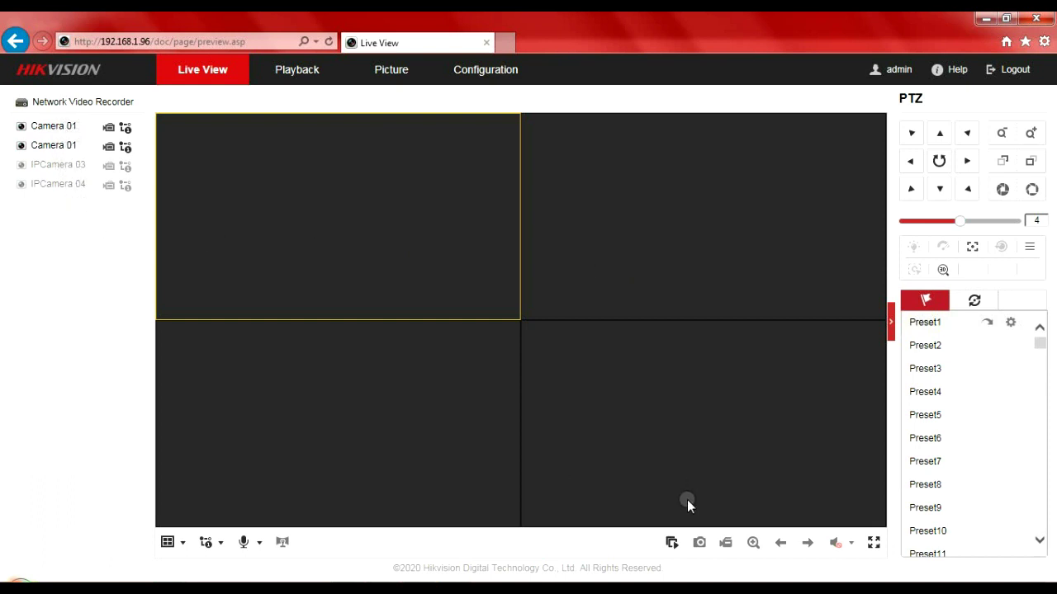
Start live video on all channels, then return to Configuration.
{"action": "left_click", "coordinate": [672, 543]}
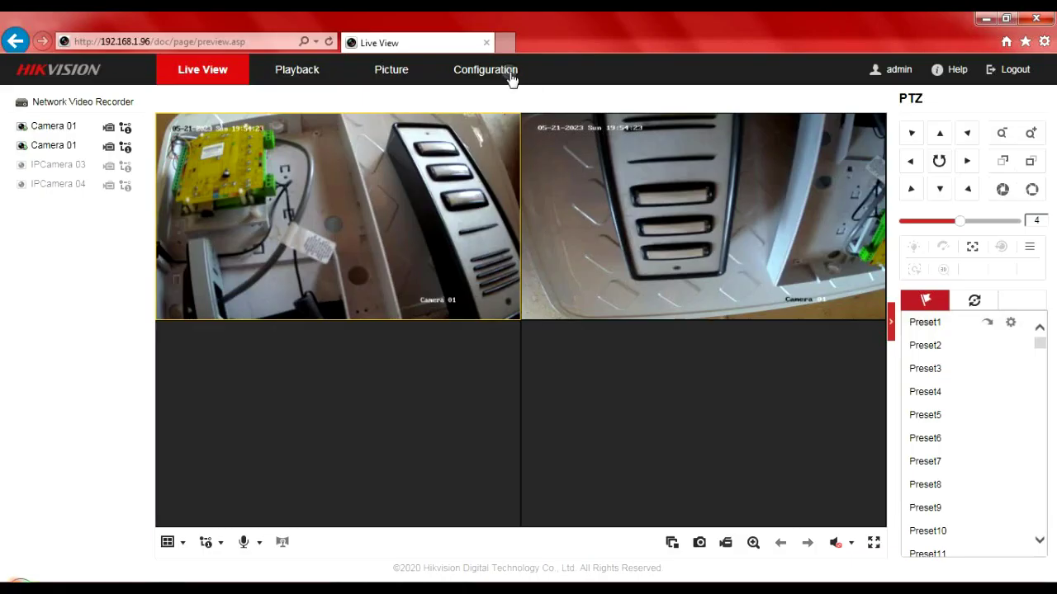
{"action": "left_click", "coordinate": [510, 75]}
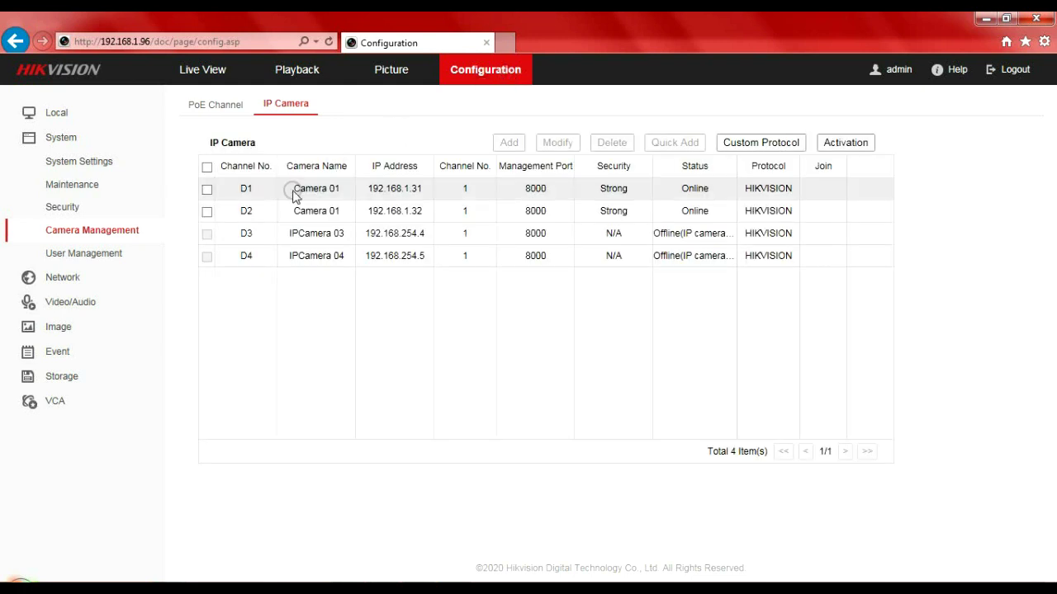
In Image > OSD Settings, replace D1's camera name 'Camera 01' with Net2.
{"action": "left_click", "coordinate": [81, 330]}
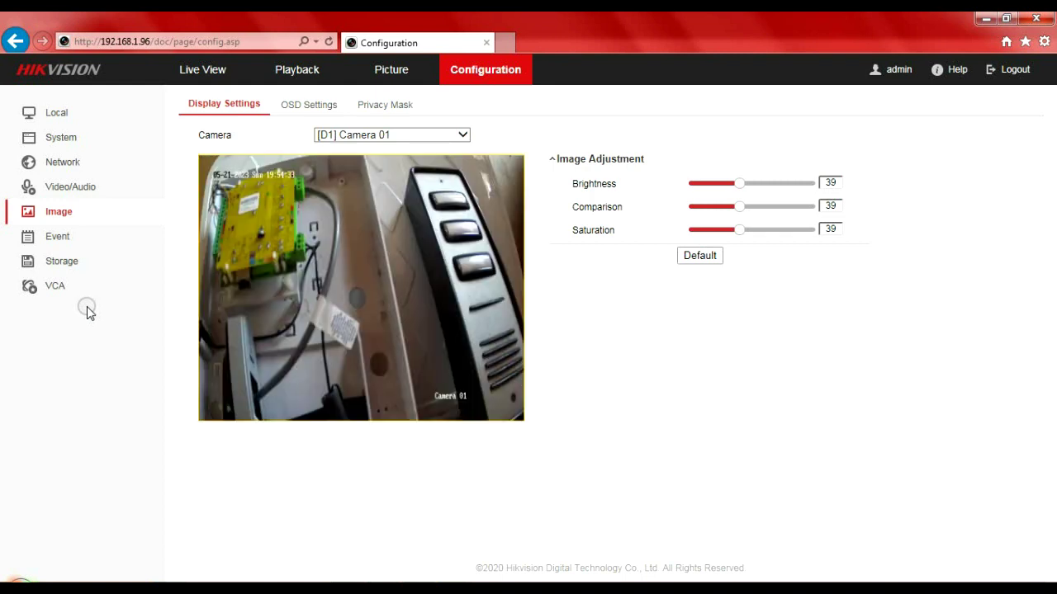
{"action": "left_click", "coordinate": [324, 110]}
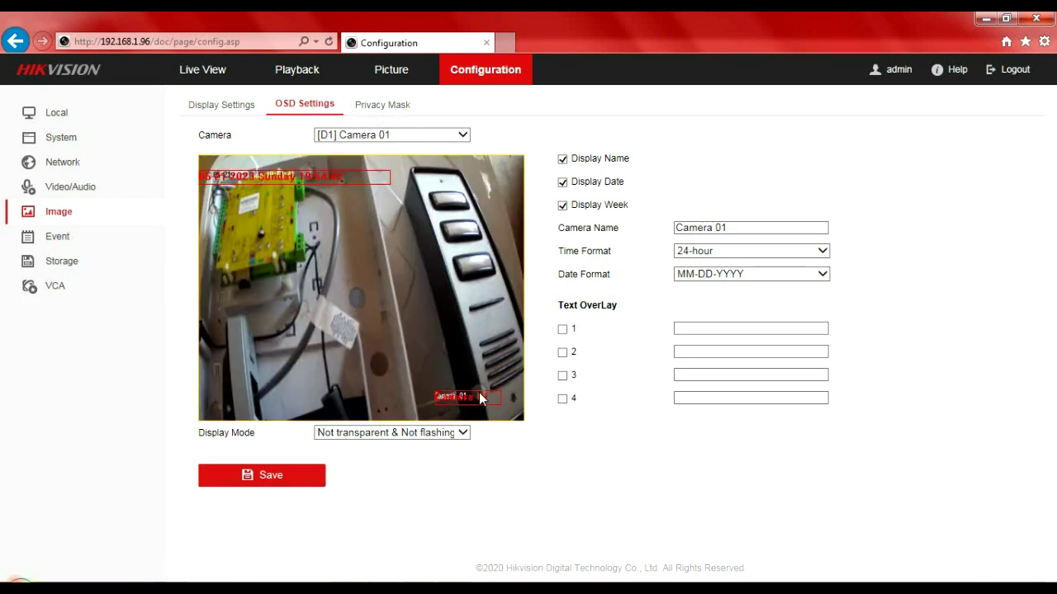
{"action": "left_click", "coordinate": [785, 229]}
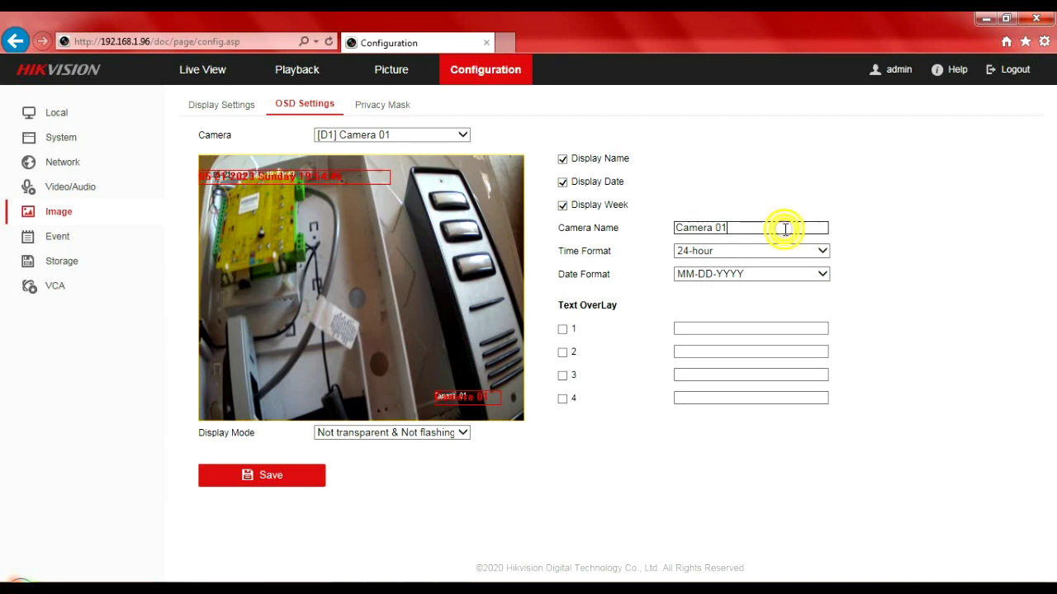
{"action": "left_click_drag", "start_coordinate": [784, 229], "coordinate": [677, 237]}
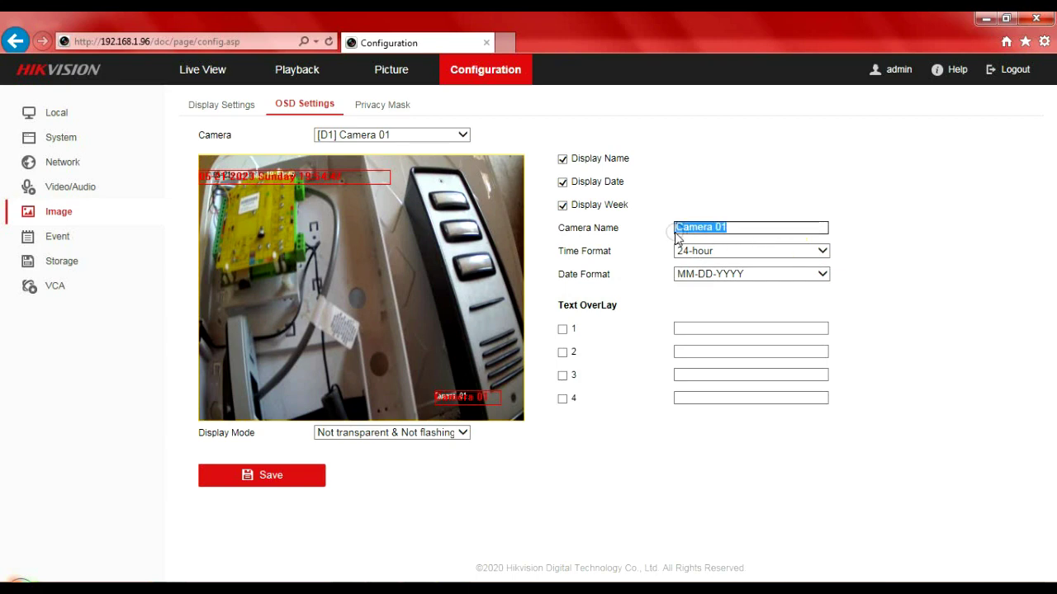
{"action": "type", "text": "Net2"}
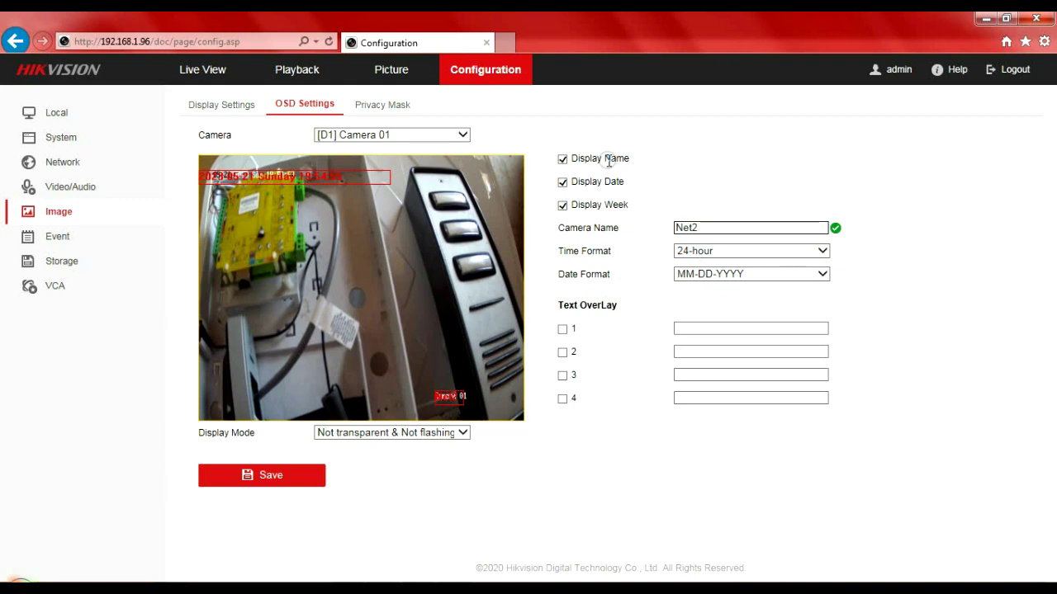
Hide the date and weekday on D1's video, keep the camera name shown, and save.
{"action": "left_click", "coordinate": [563, 208]}
{"action": "left_click", "coordinate": [563, 184]}
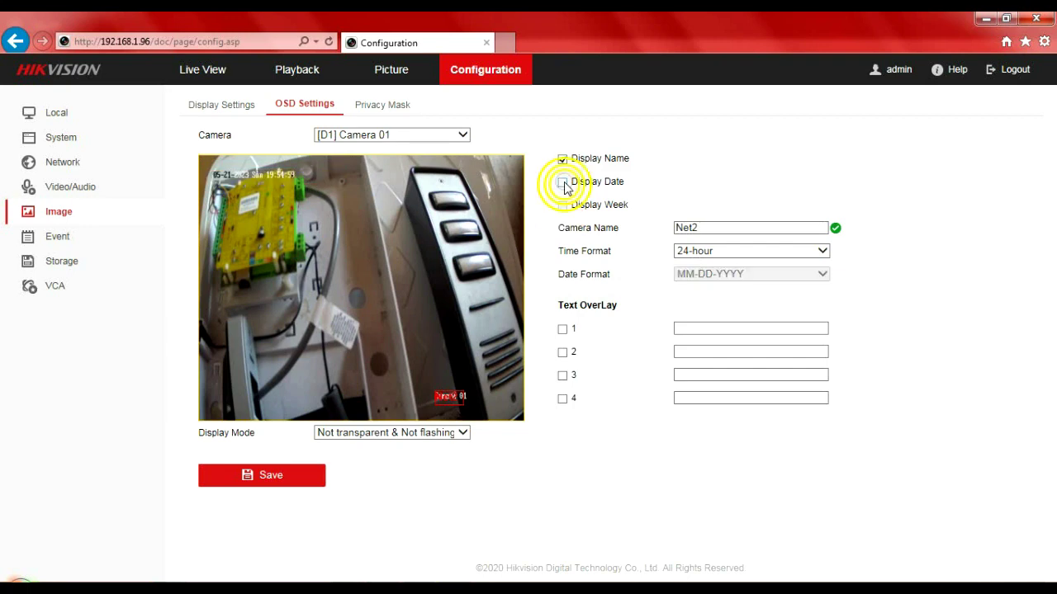
{"action": "left_click", "coordinate": [565, 161]}
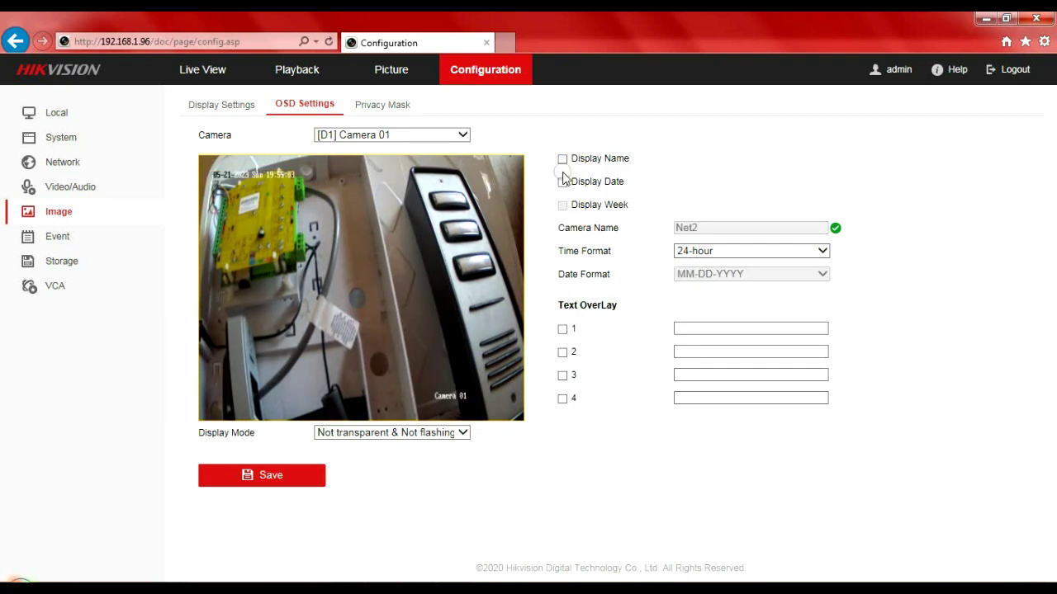
{"action": "left_click", "coordinate": [563, 161]}
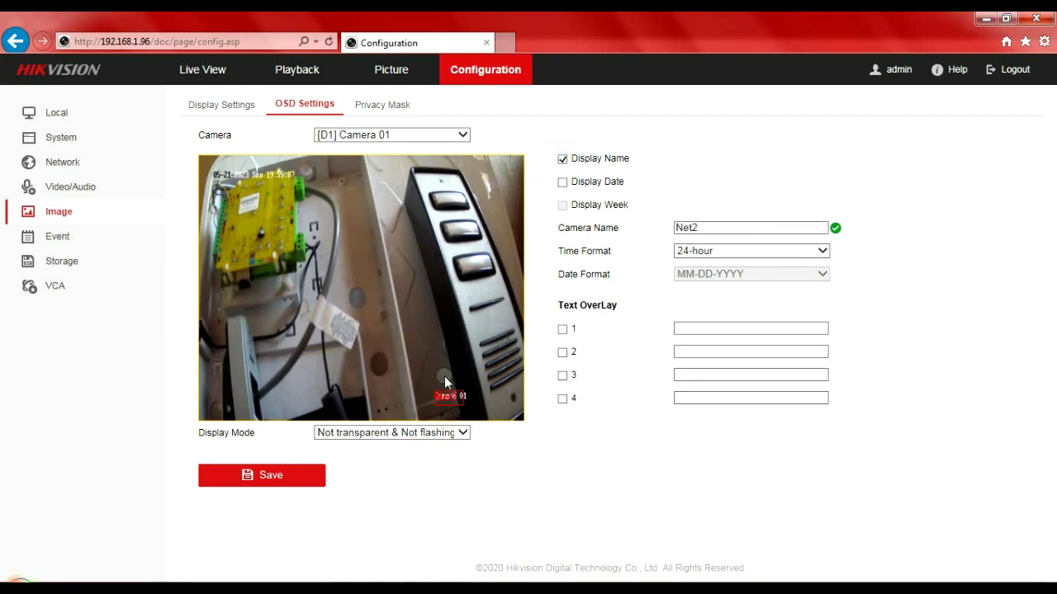
{"action": "left_click", "coordinate": [264, 483]}
Switch to camera D2, replace its 'Camera 01' OSD name with Up, and save.
{"action": "left_click", "coordinate": [462, 137]}
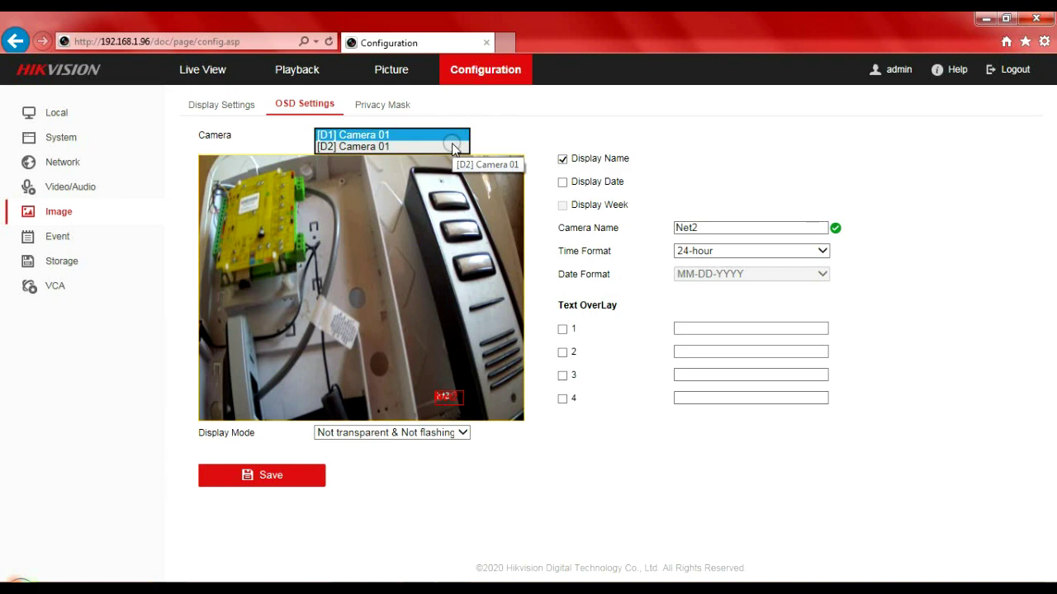
{"action": "left_click", "coordinate": [453, 146]}
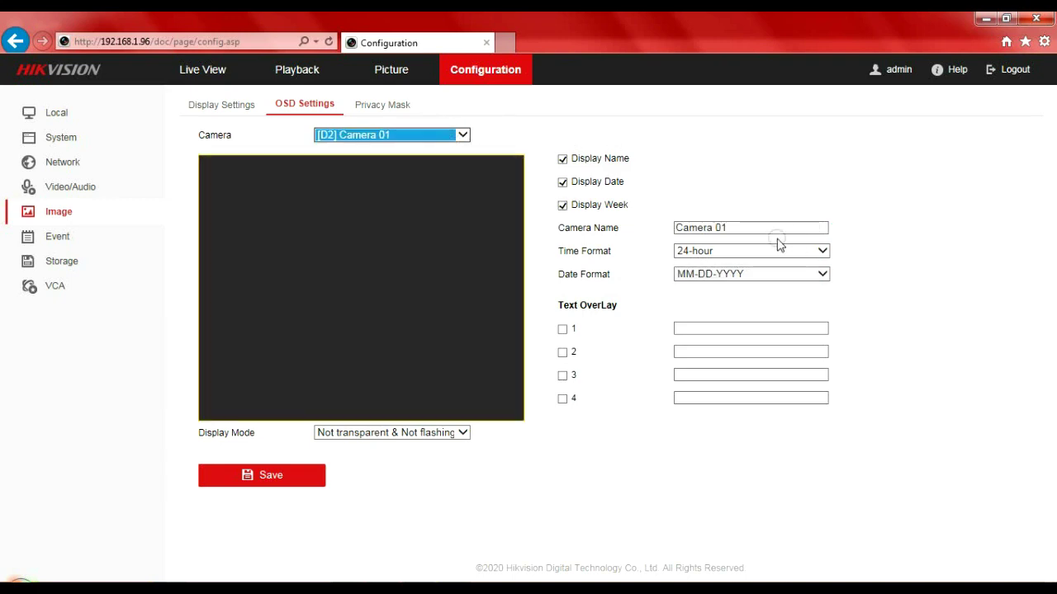
{"action": "left_click_drag", "start_coordinate": [752, 227], "coordinate": [660, 238]}
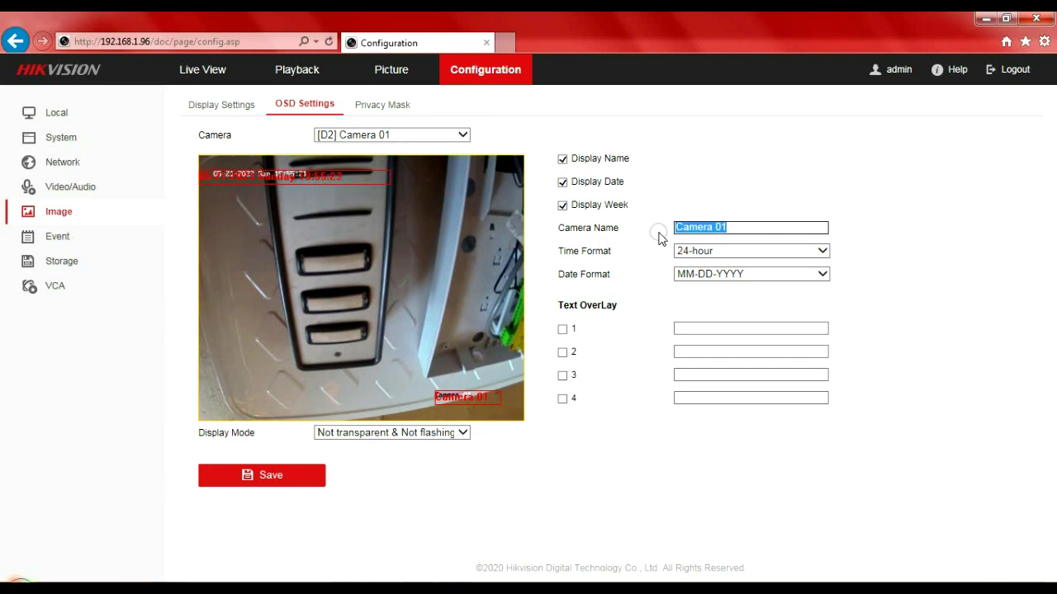
{"action": "type", "text": "Up"}
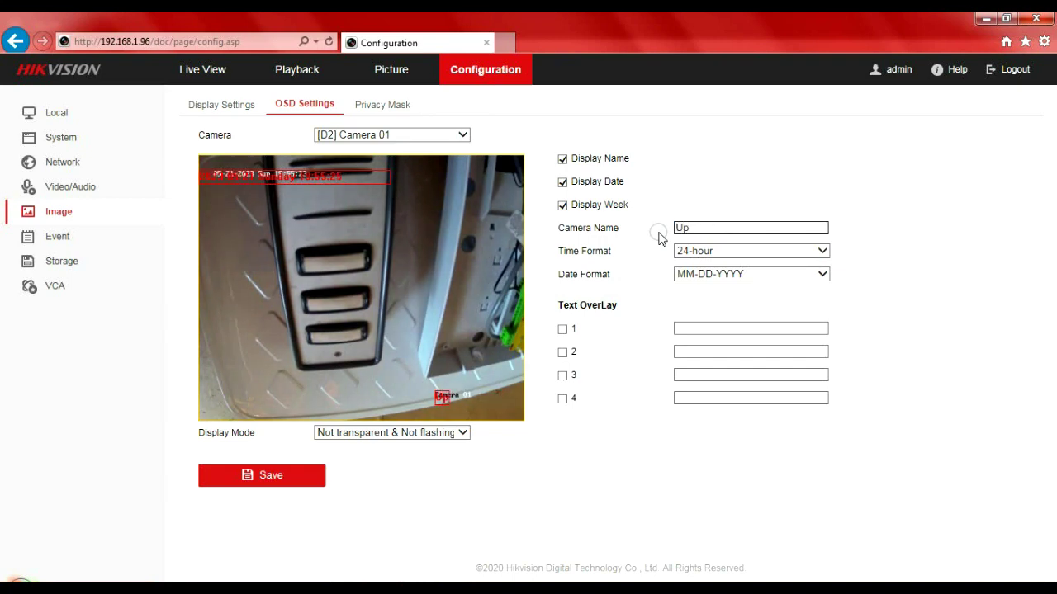
{"action": "left_click", "coordinate": [254, 477]}
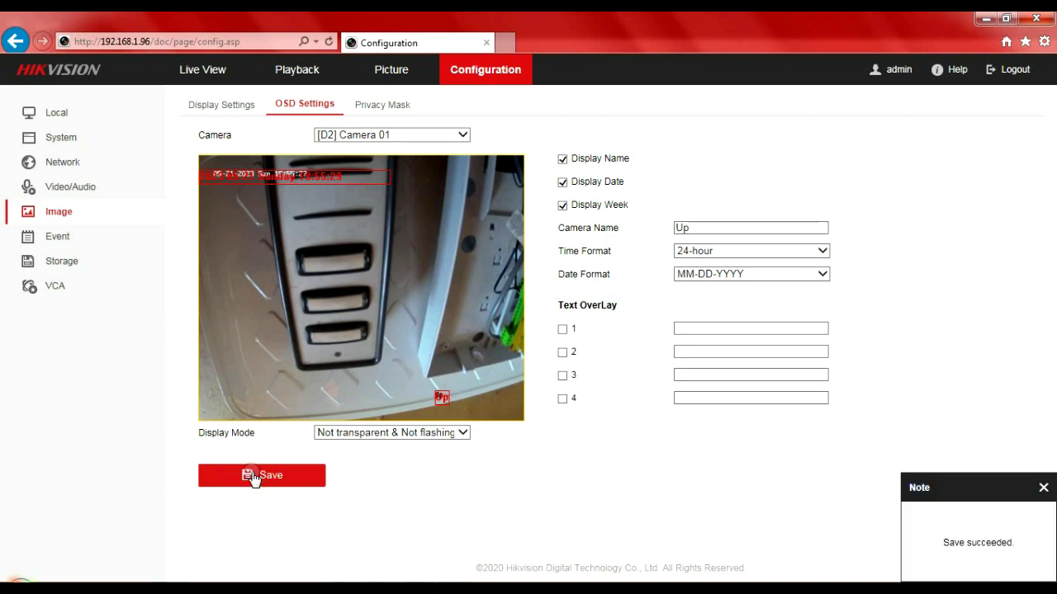